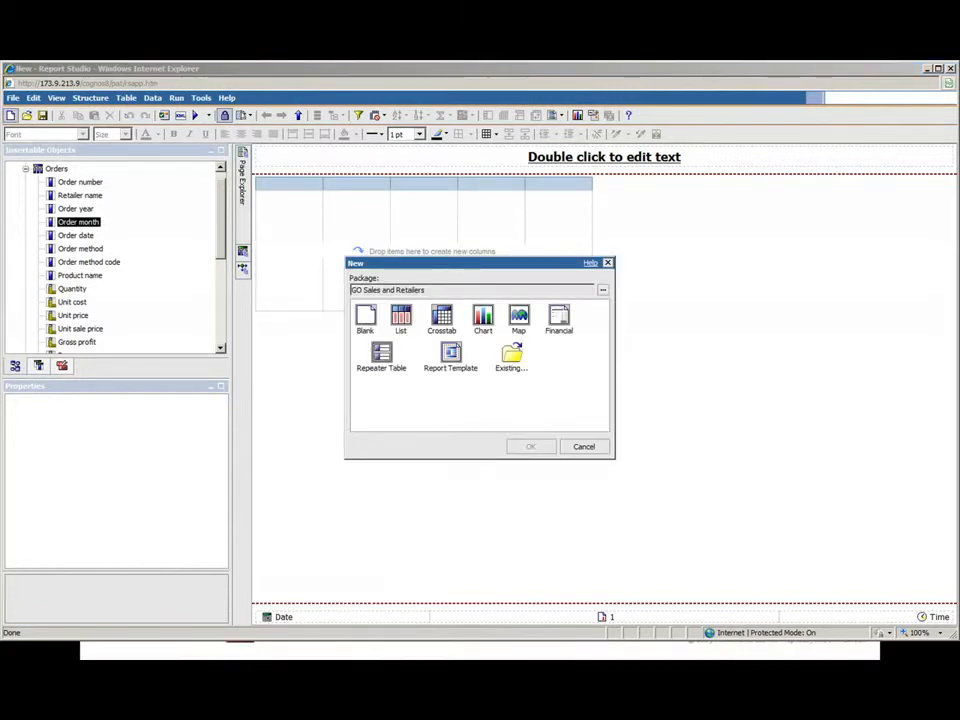
Step: Create a new List report and insert Order year, Order month and Product name from Orders as its first three columns
click(400, 318)
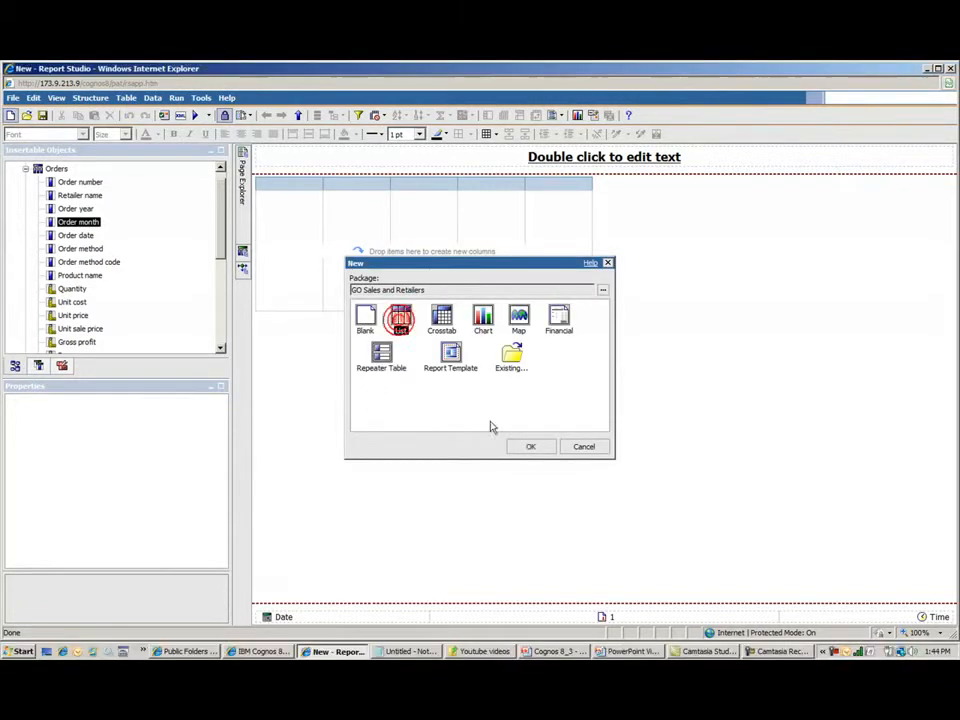
click(530, 447)
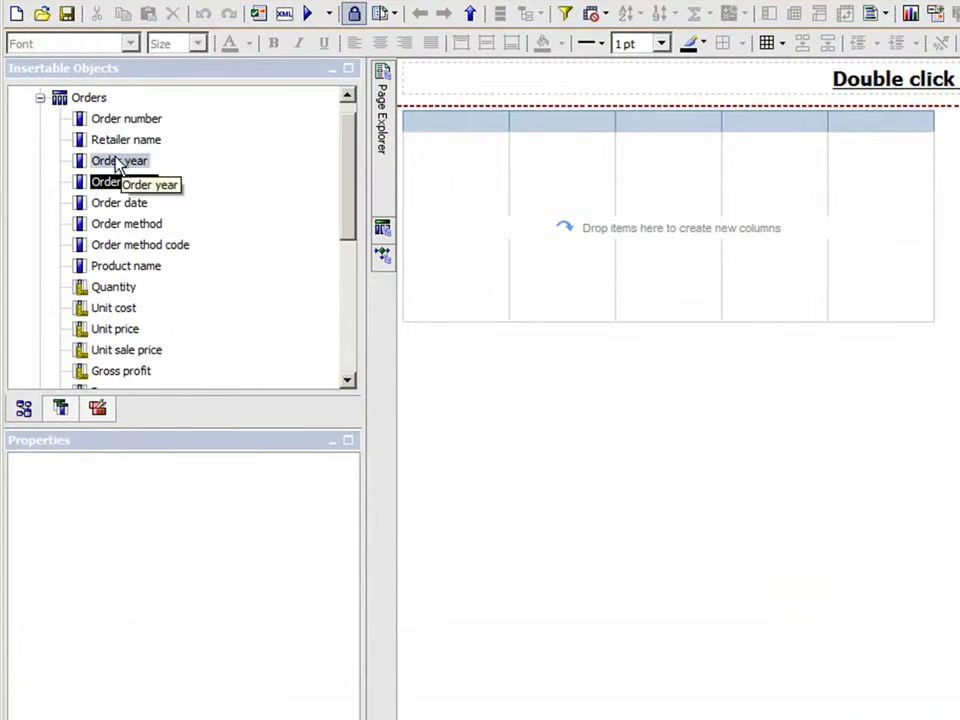
click(112, 163)
mouse_move(109, 163)
mouse_down()
mouse_move(424, 154)
mouse_move(540, 296)
mouse_move(495, 437)
mouse_up()
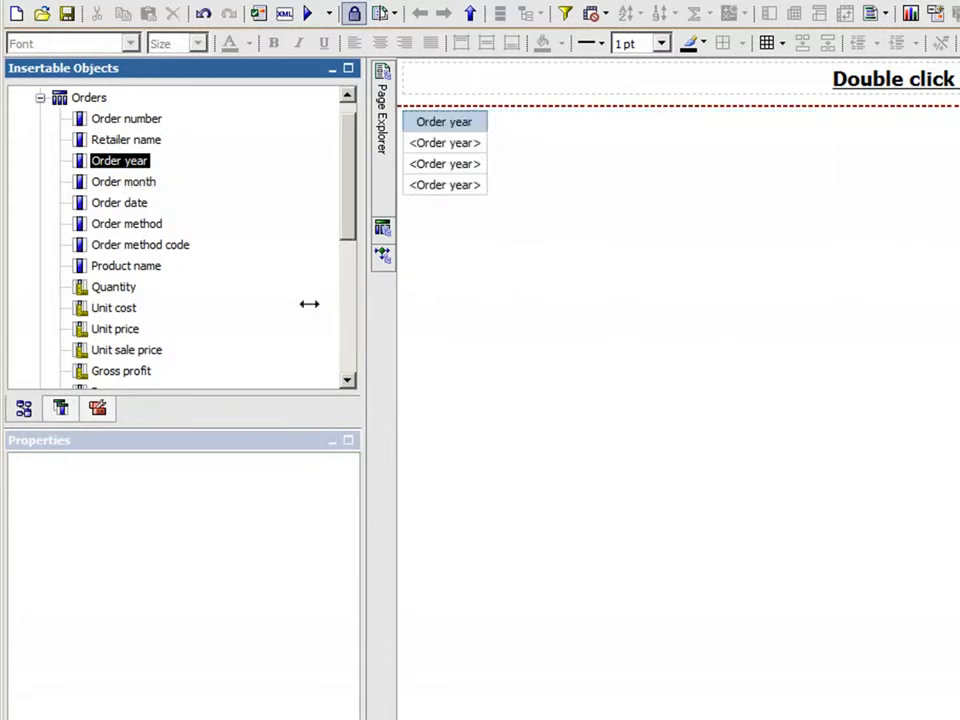
drag(128, 186, 471, 151)
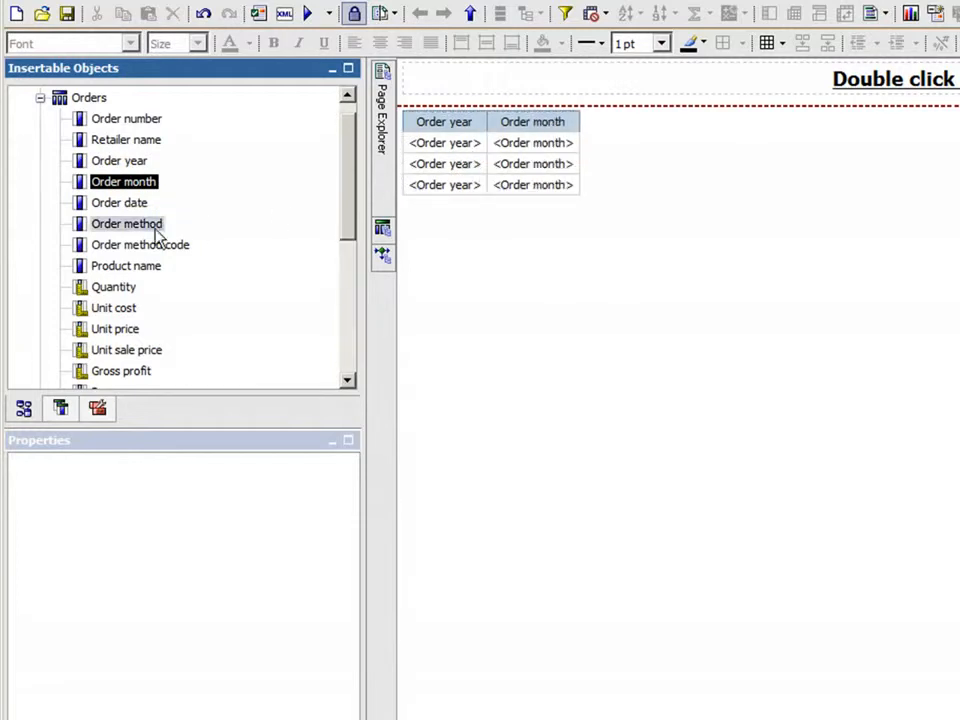
drag(133, 277, 555, 147)
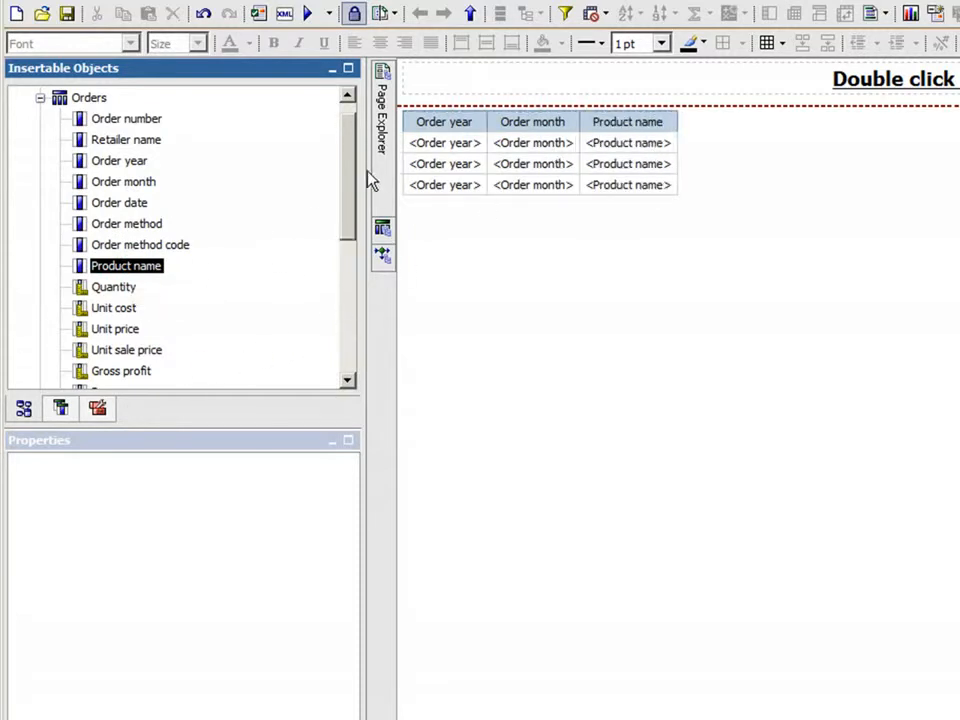
Step: Append the Revenue and Quantity measures from Orders as the last two columns of the list
drag(355, 173, 351, 197)
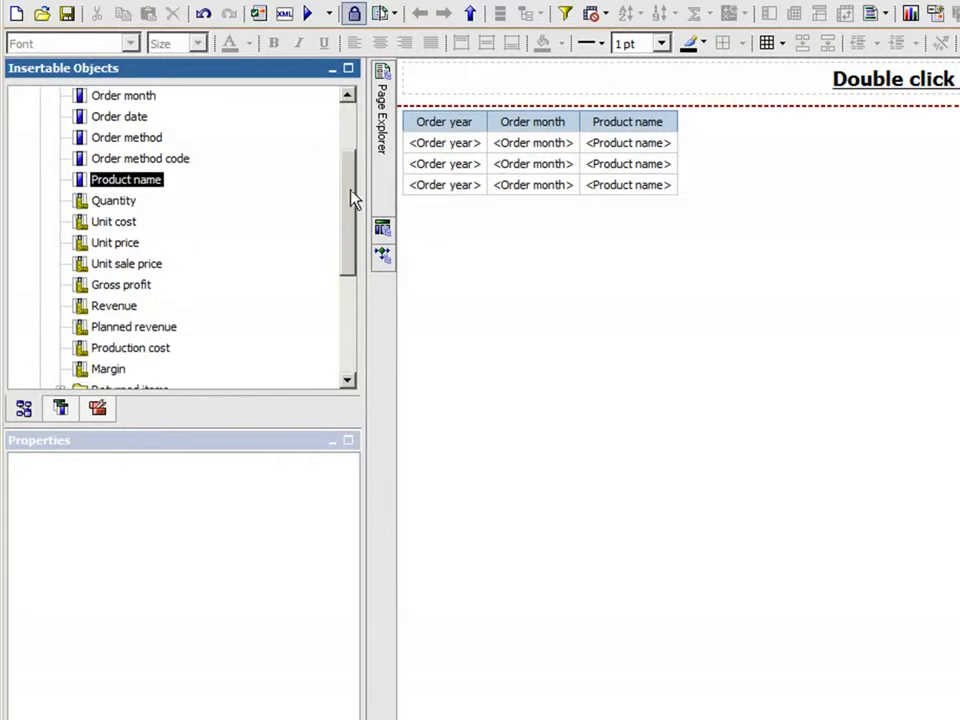
click(120, 309)
drag(121, 313, 651, 154)
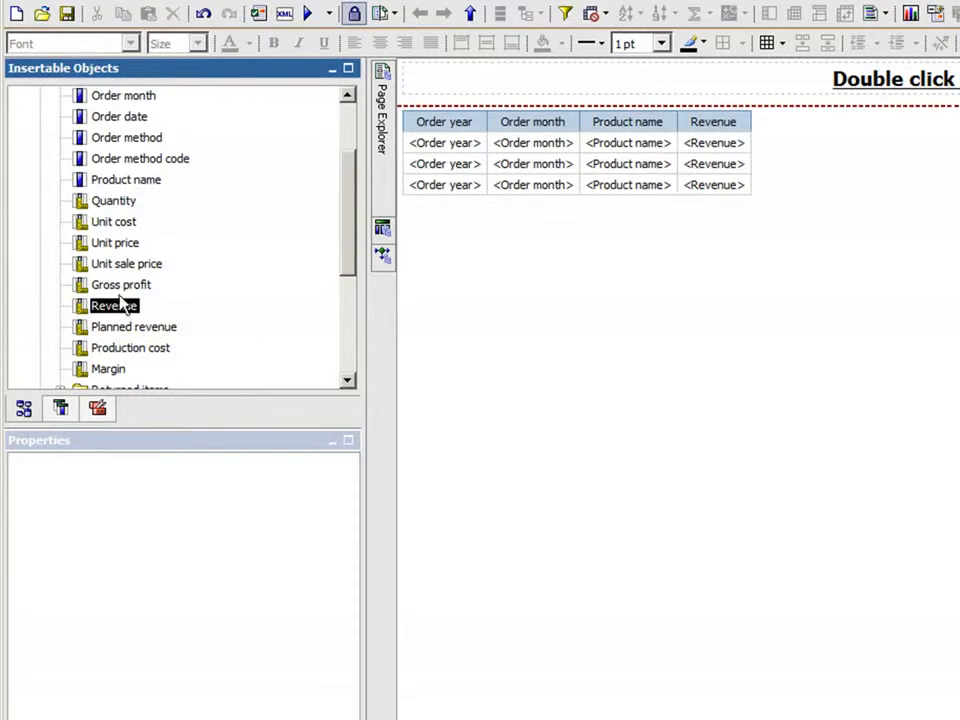
drag(117, 201, 724, 152)
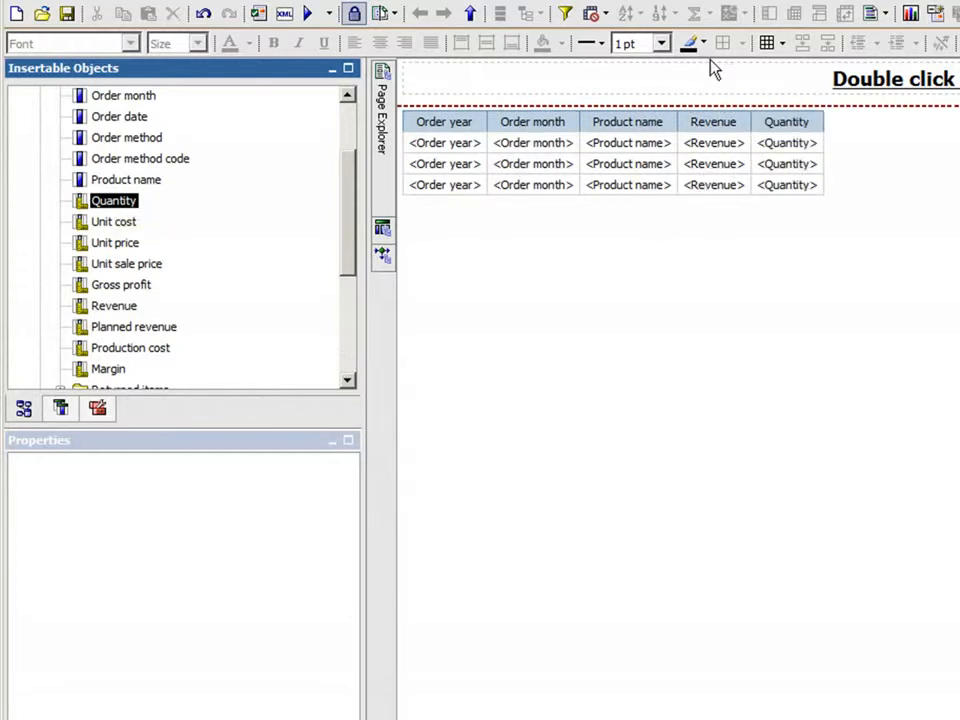
Step: Group the list by the Order year and Order month columns
click(450, 161)
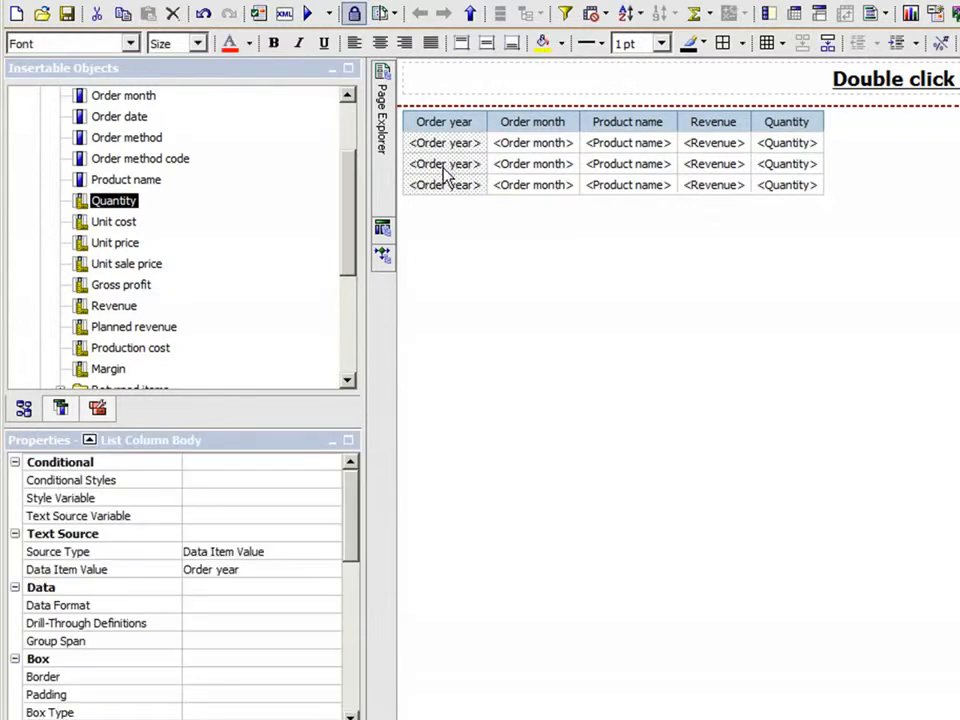
click(525, 170)
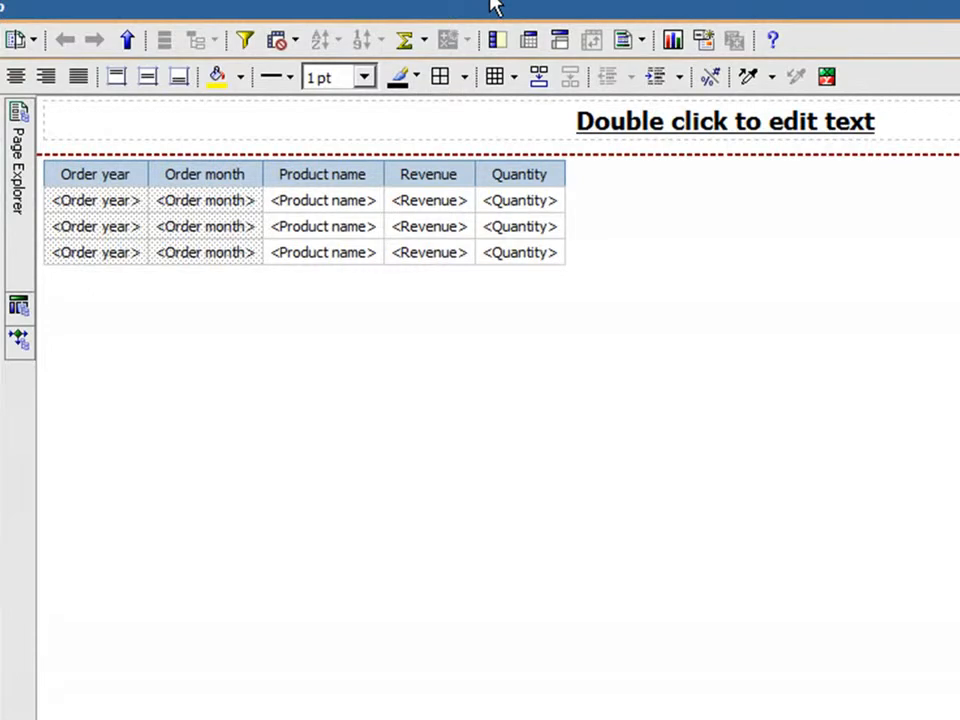
click(497, 41)
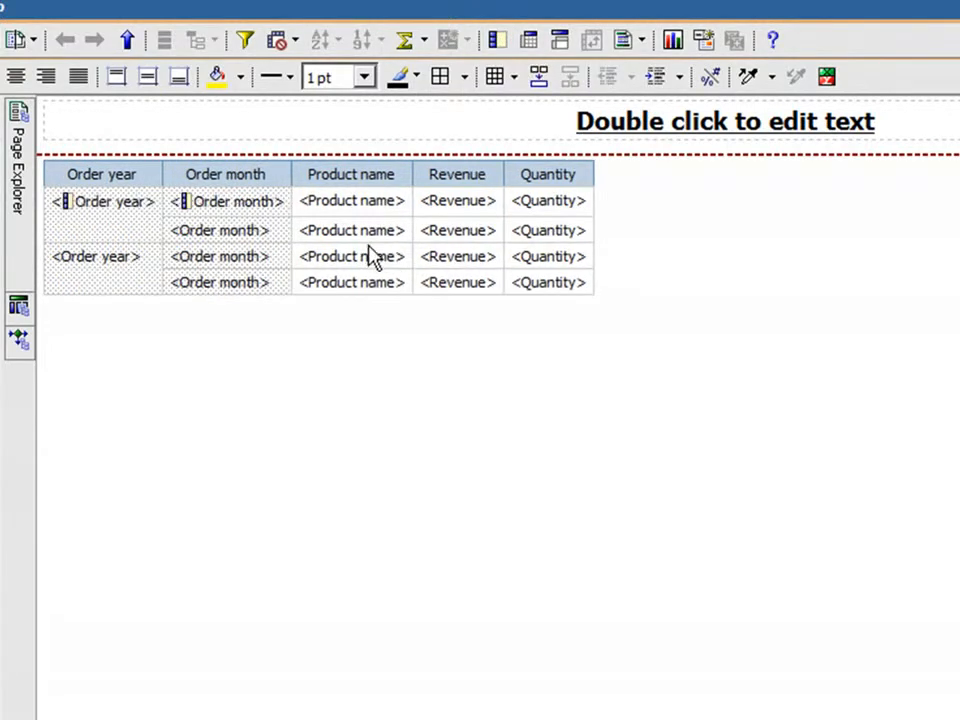
Step: Add Total aggregations for the Revenue and Quantity columns of the list
click(445, 262)
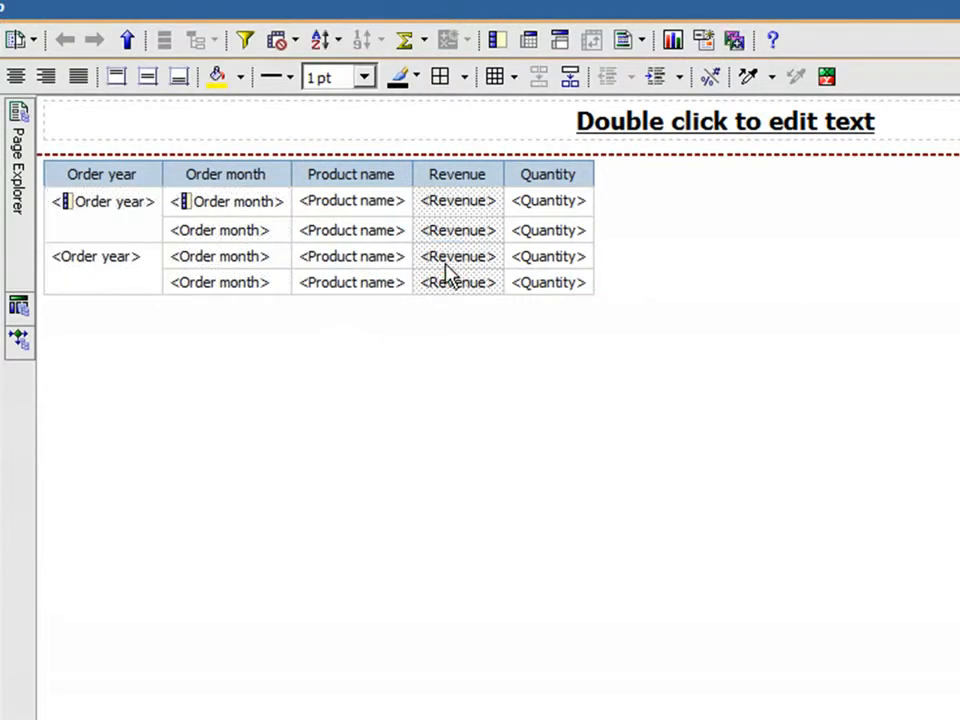
ctrl+click(541, 262)
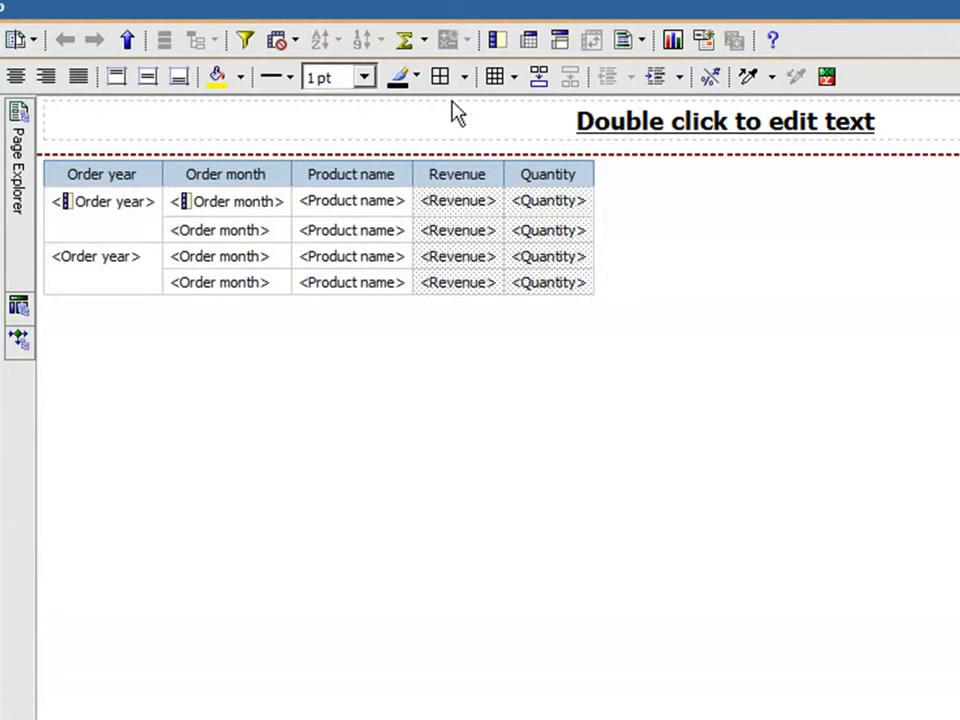
click(426, 42)
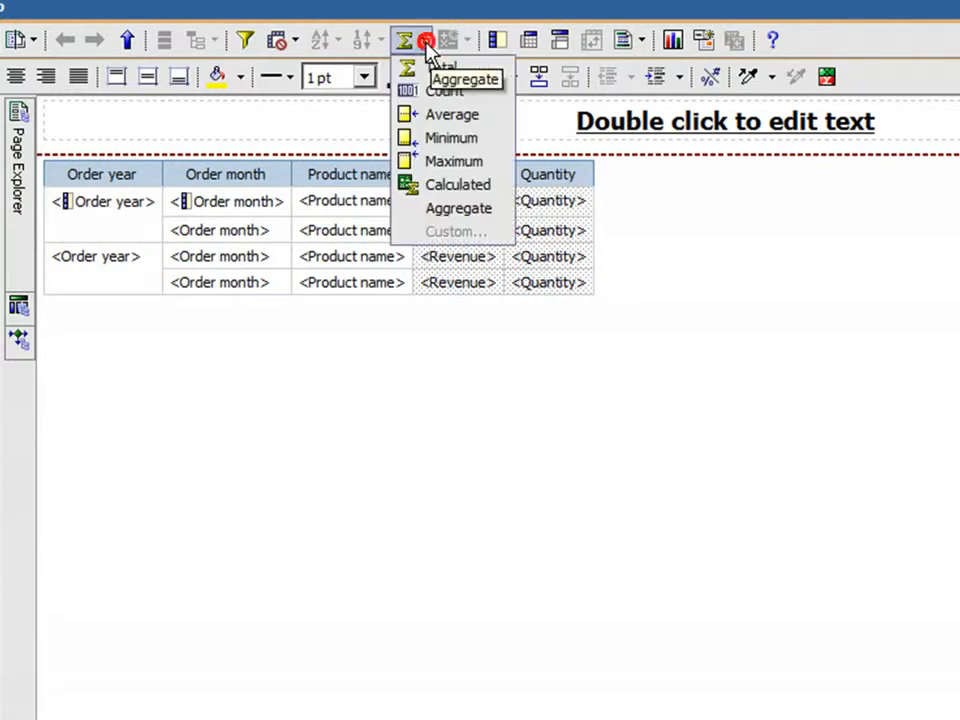
click(440, 70)
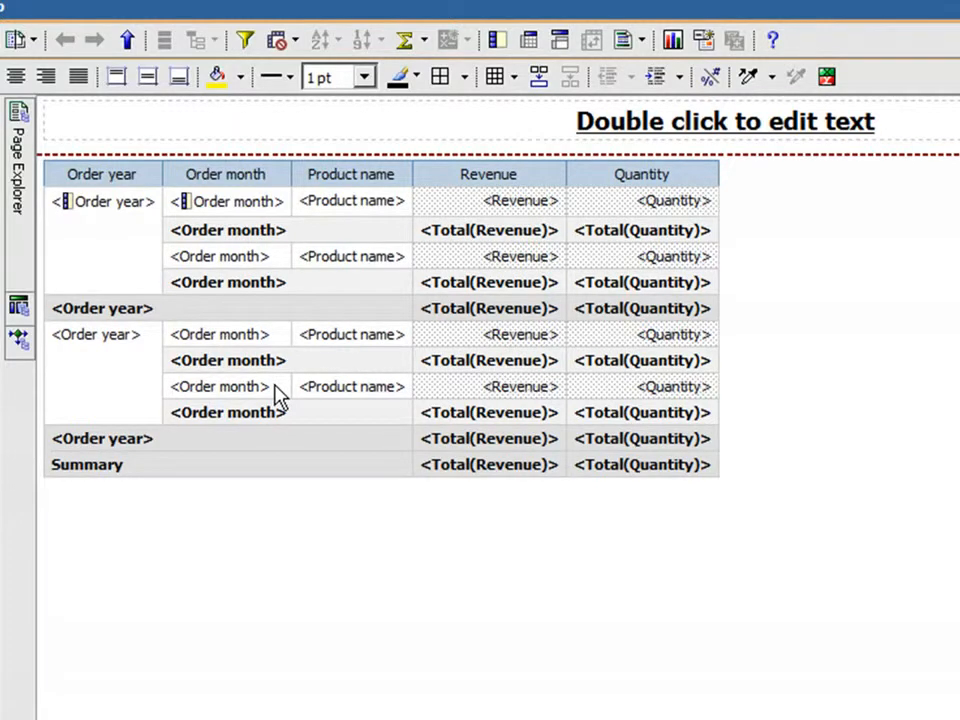
Step: Delete the Order month and Order year total rows from the list, keeping only the overall Summary row
click(307, 230)
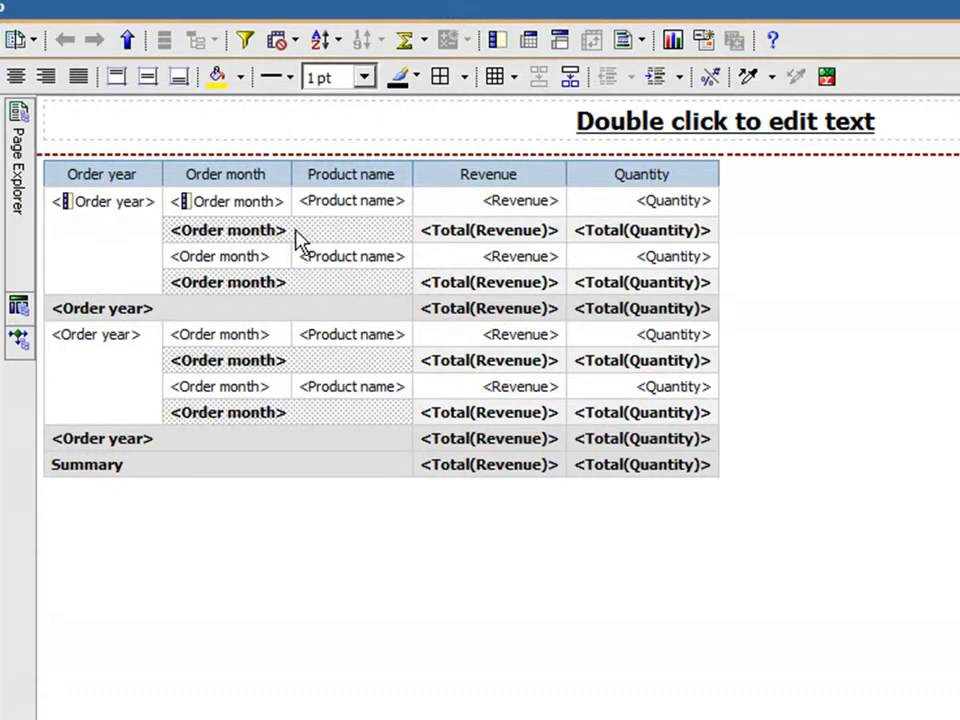
key(Delete)
click(253, 255)
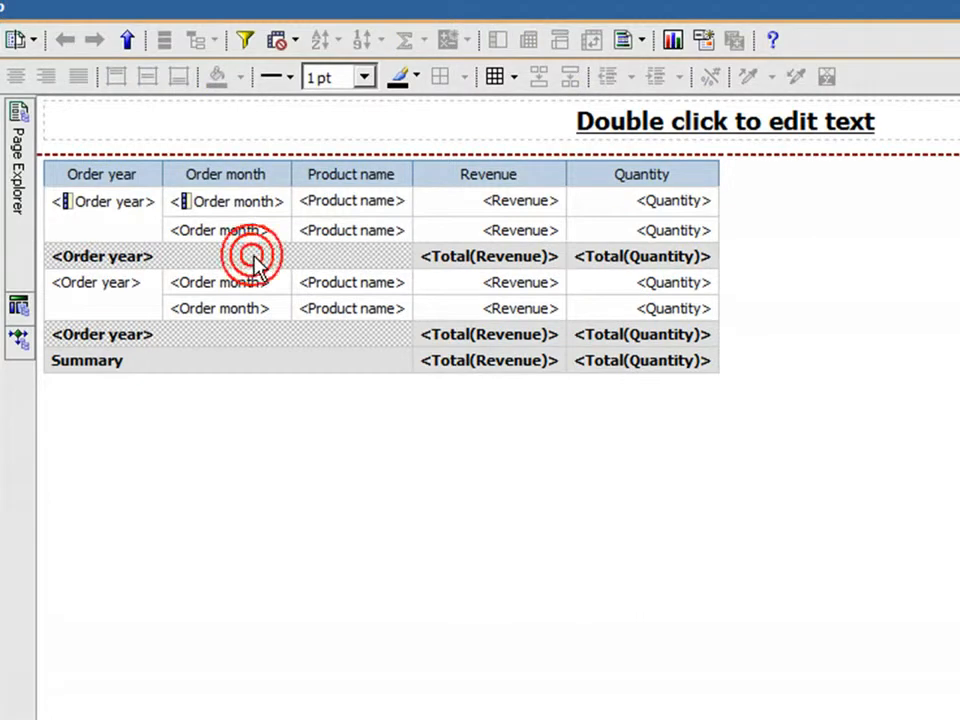
key(Delete)
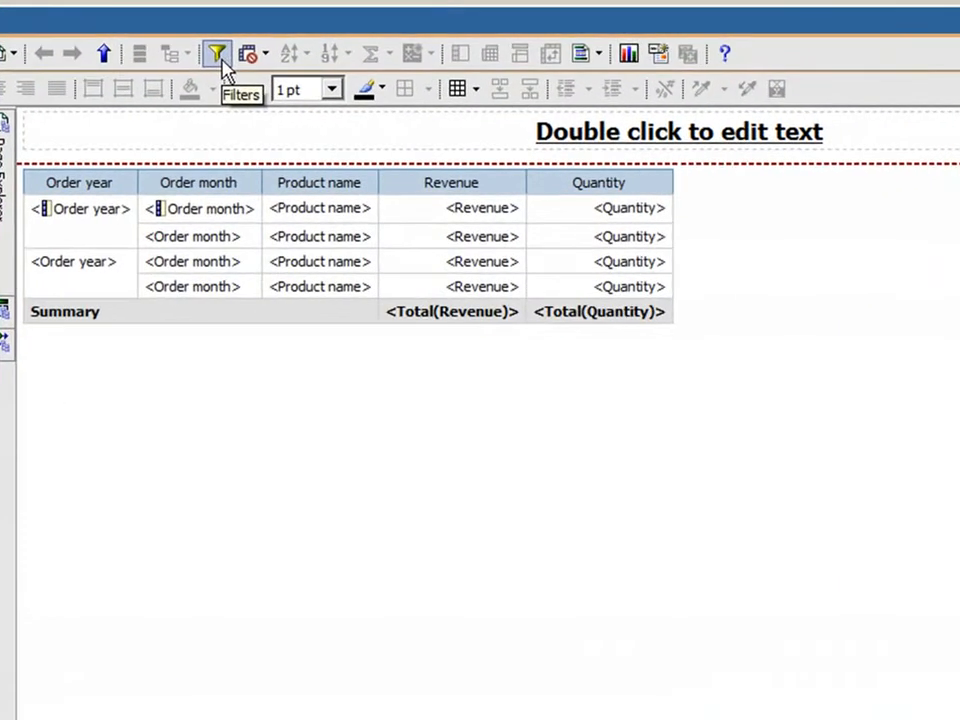
Step: Add a detail filter on the Order year data item with the prompt expression [Order year] = ?Select an Order Year?
click(360, 117)
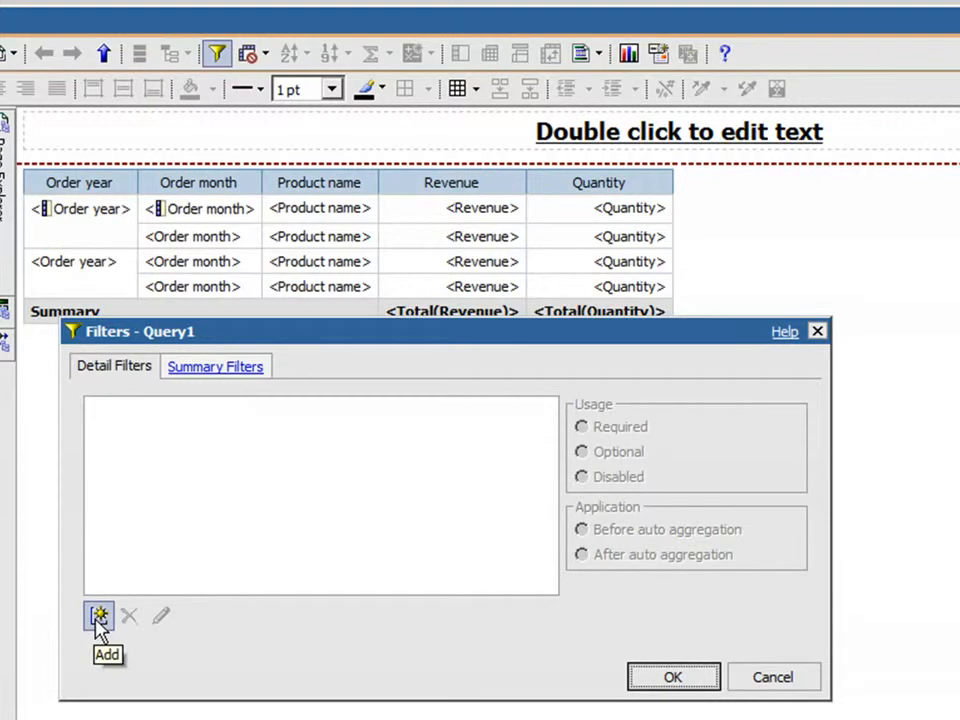
click(98, 616)
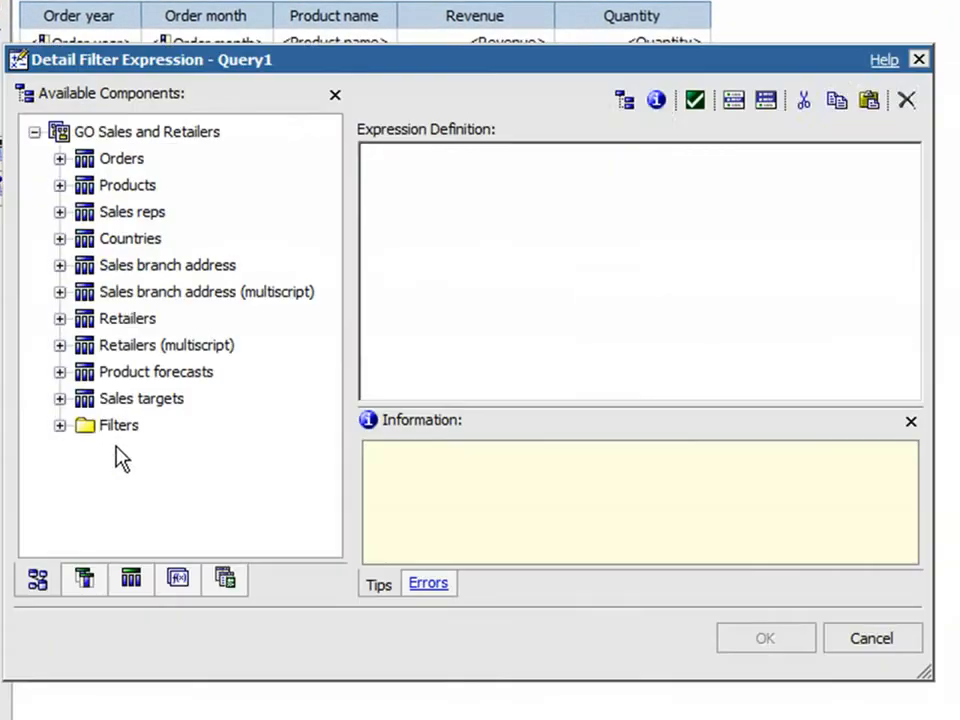
click(84, 584)
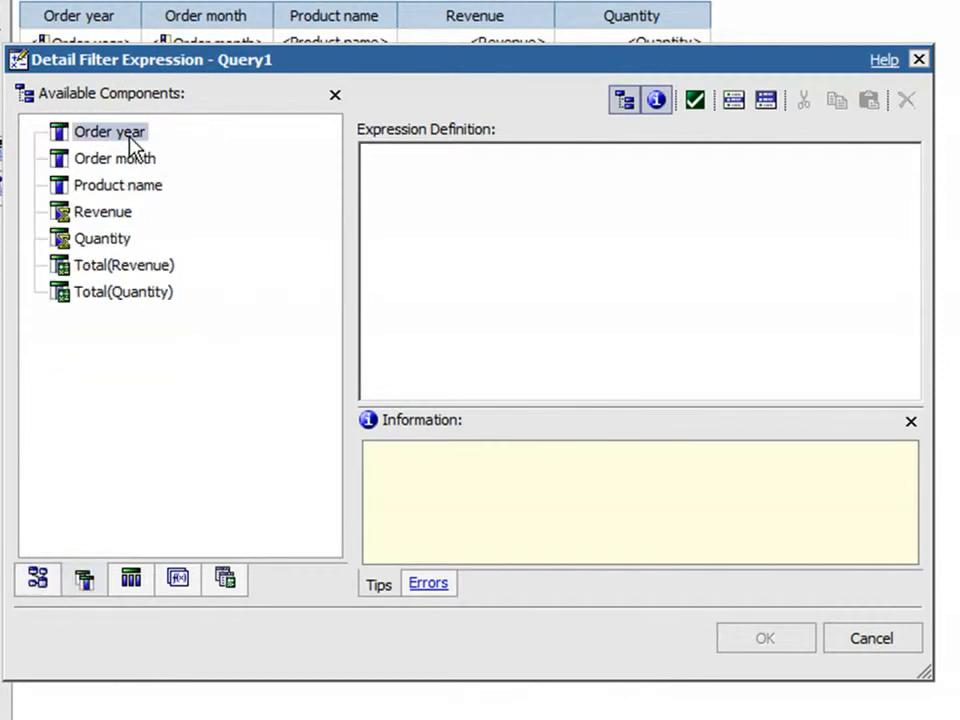
drag(130, 140, 433, 200)
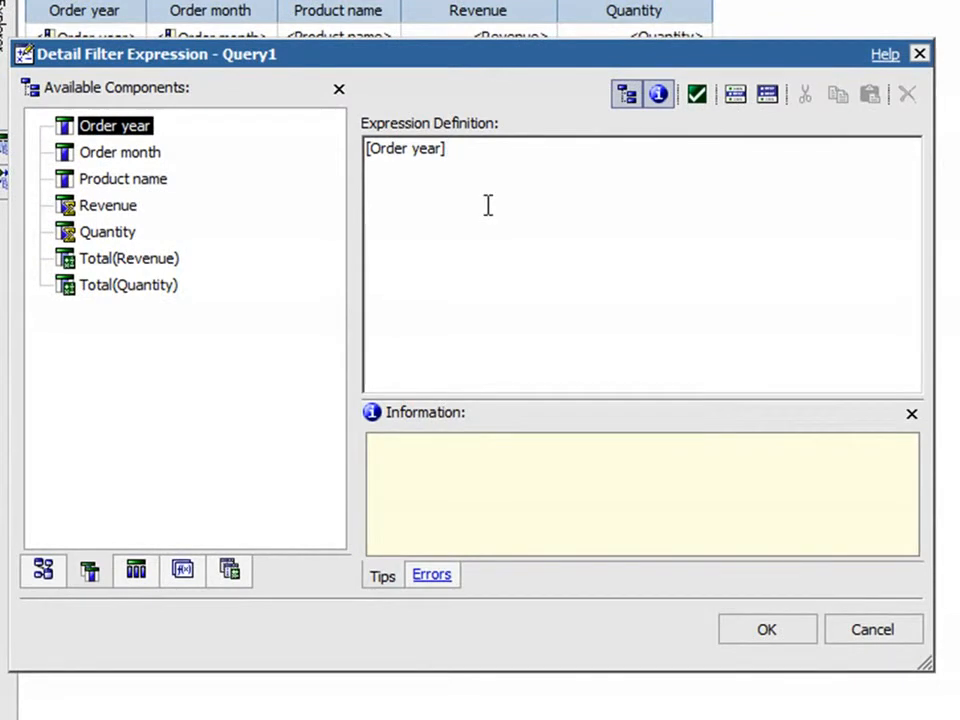
text(=)
text(?Select an O)
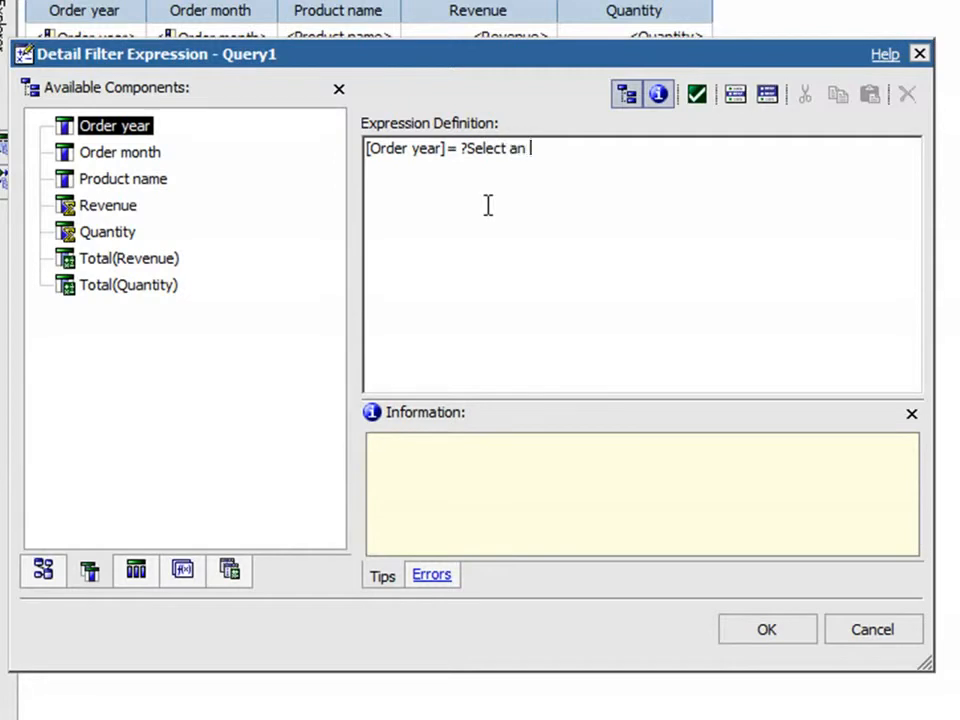
text(rder Year?)
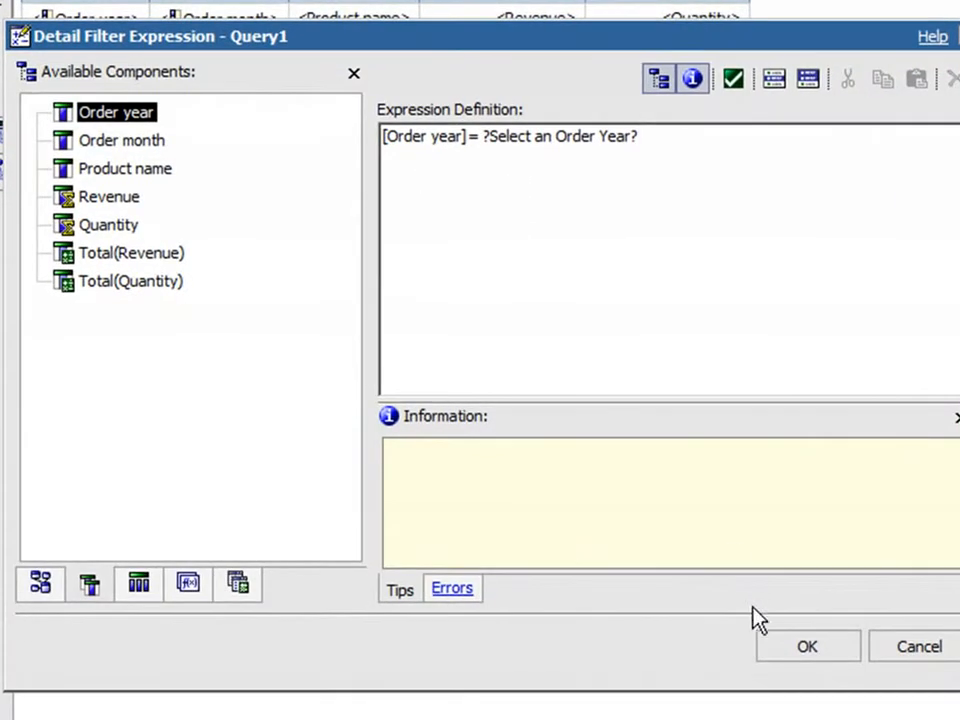
click(785, 649)
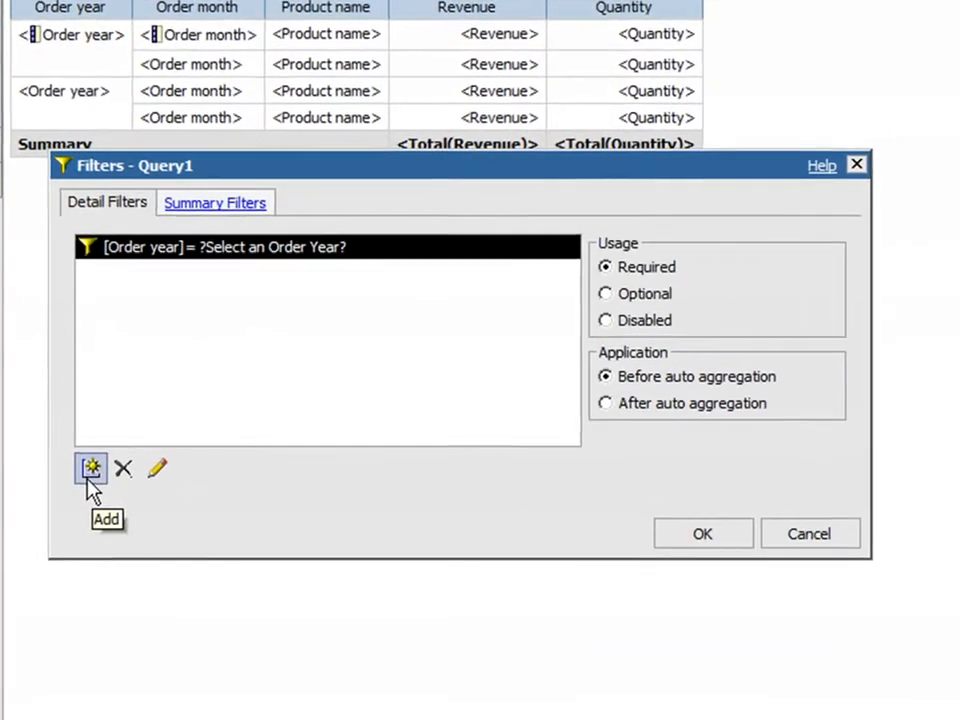
Step: Add a second detail filter with the expression [Order month] =?Select an Order Month? and apply both filters to the report
click(88, 476)
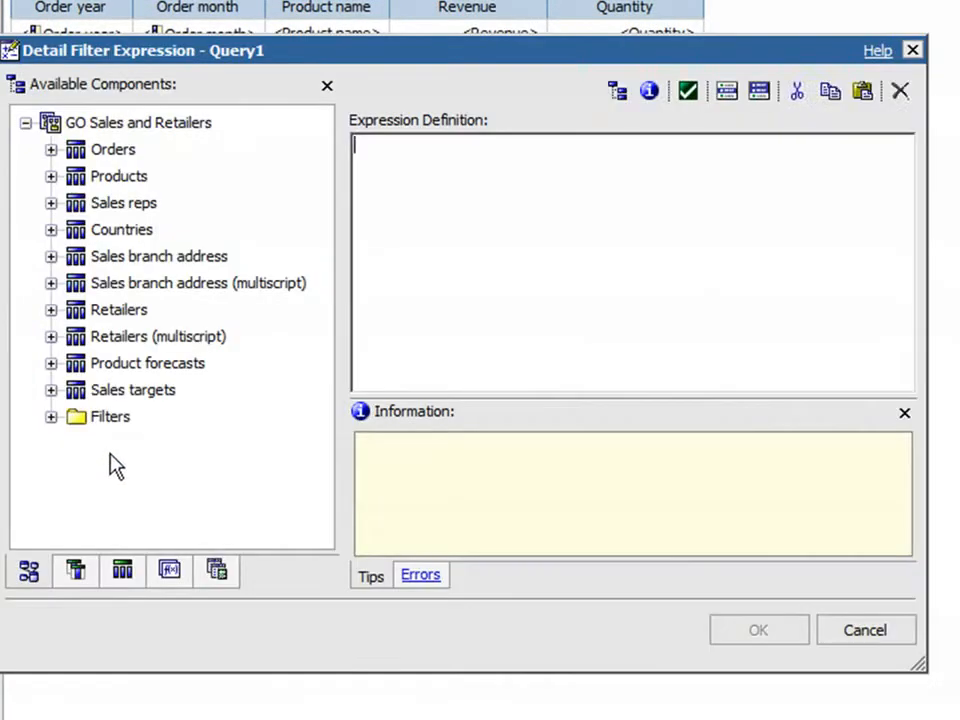
click(75, 572)
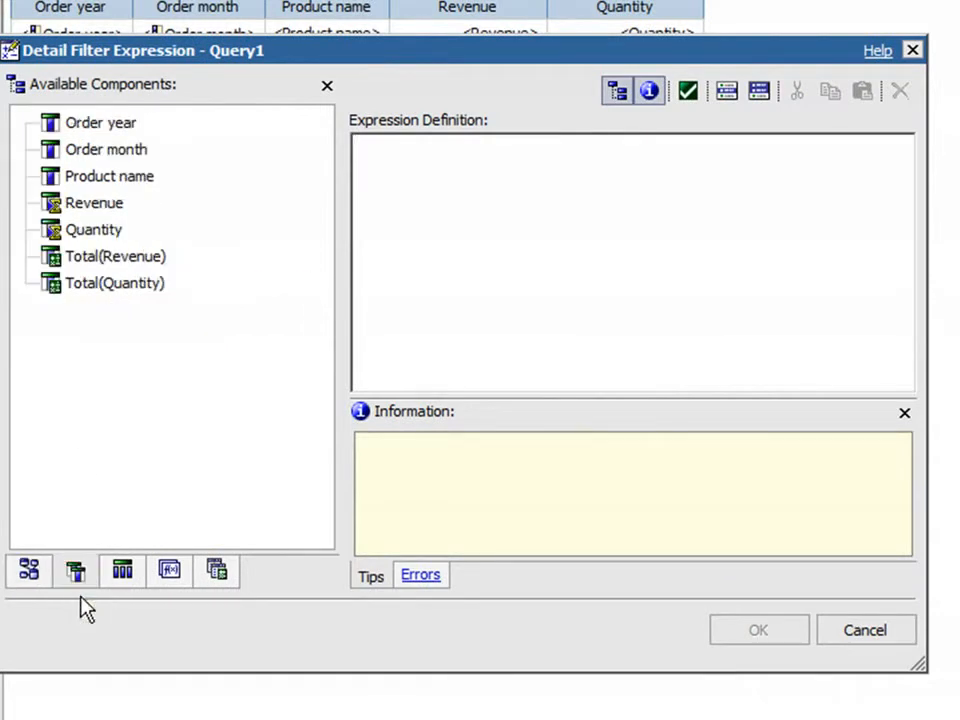
click(122, 152)
drag(122, 155, 410, 184)
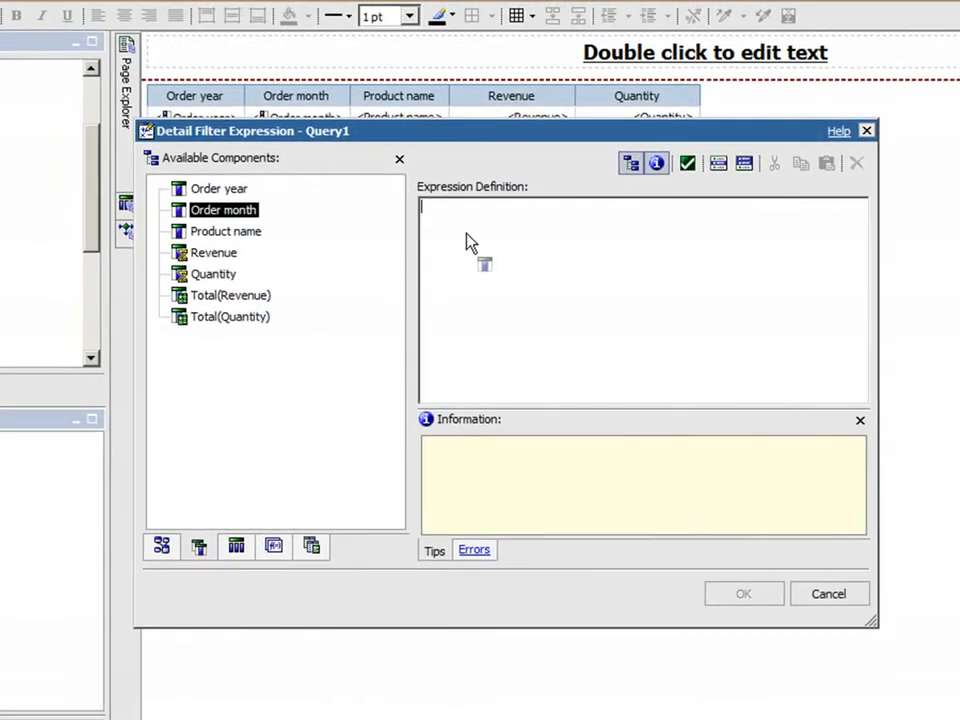
drag(470, 243, 476, 236)
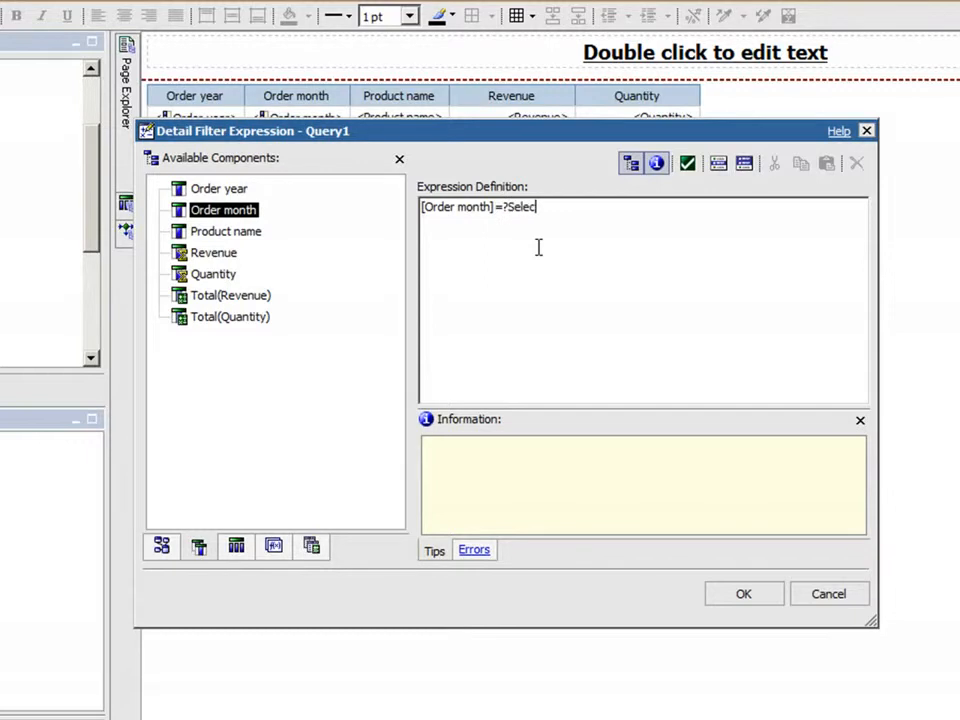
text(and)
key(BackSpace)
key(BackSpace)
text(Order Month?)
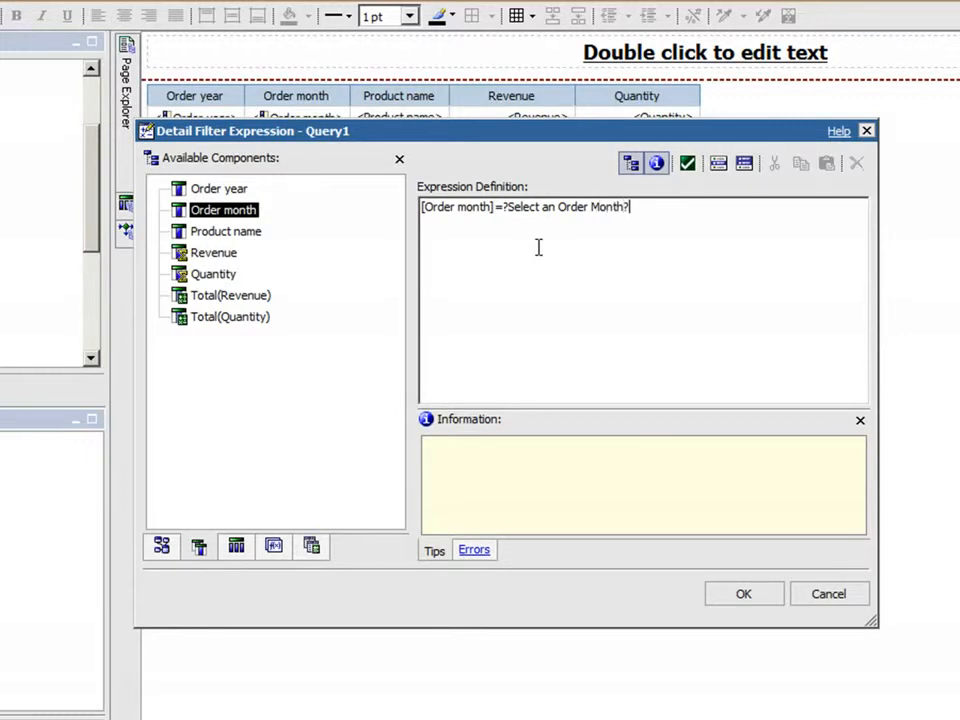
click(735, 600)
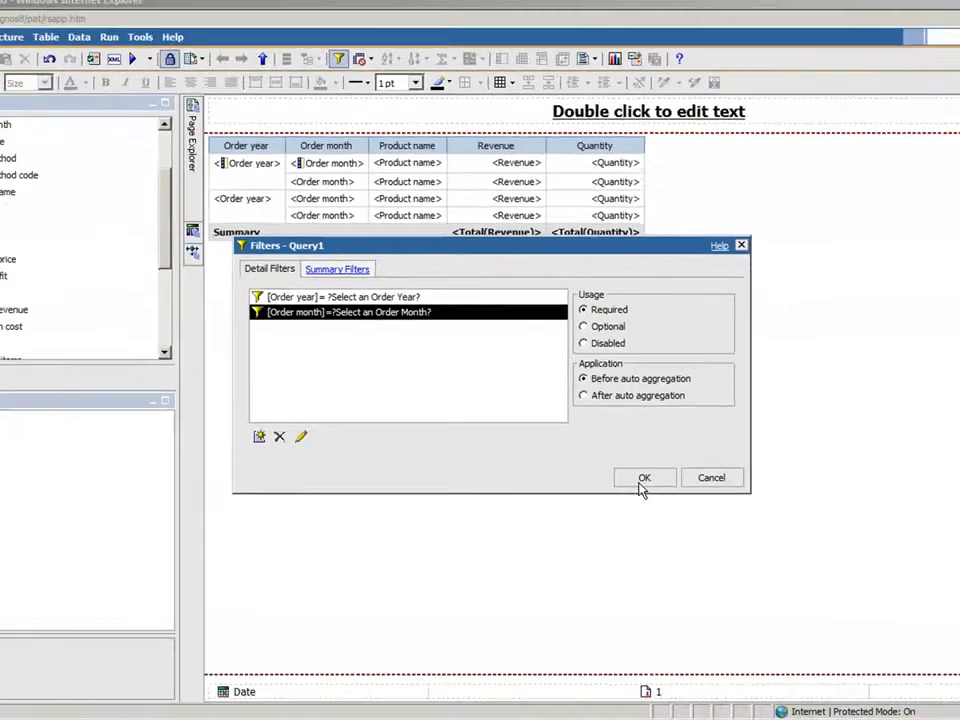
click(700, 517)
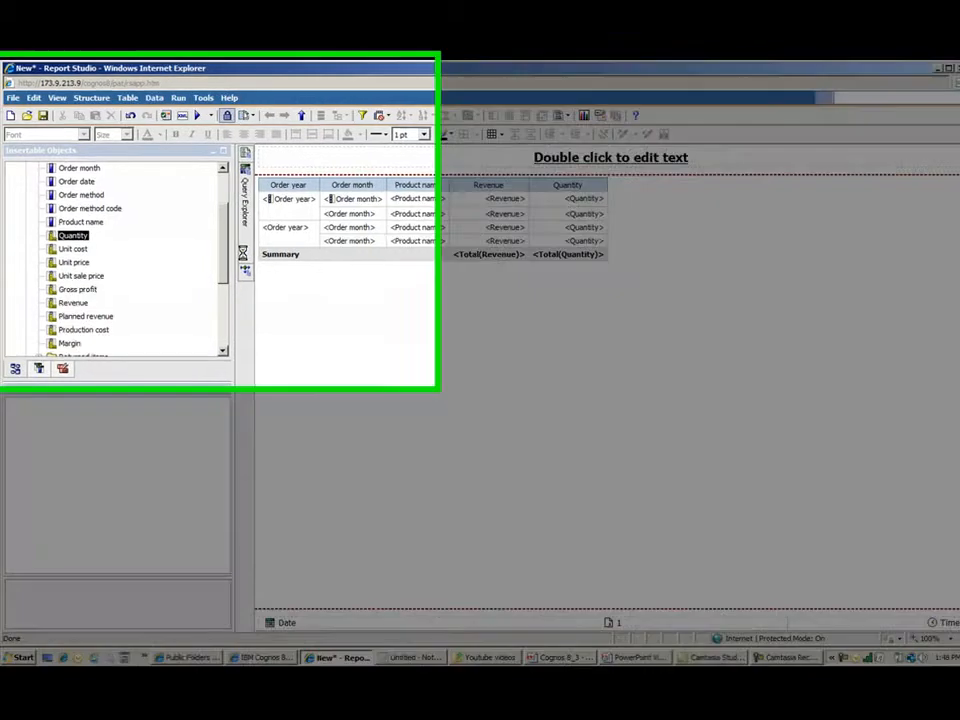
Step: Rename the report's existing query, Query1, as Month Query
mouse_move(240, 251)
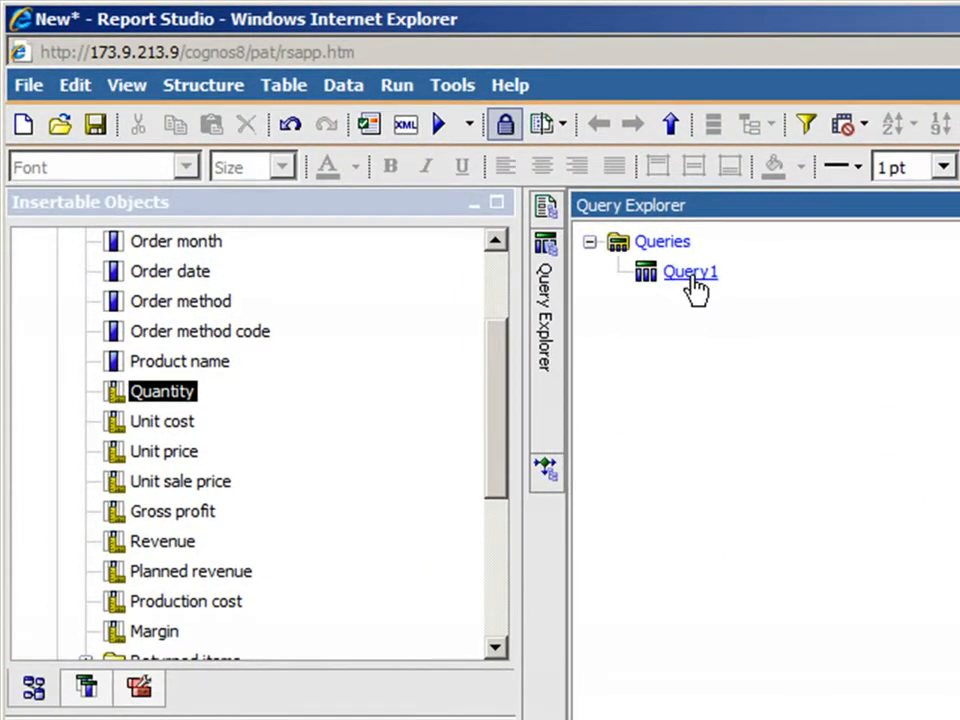
click(691, 279)
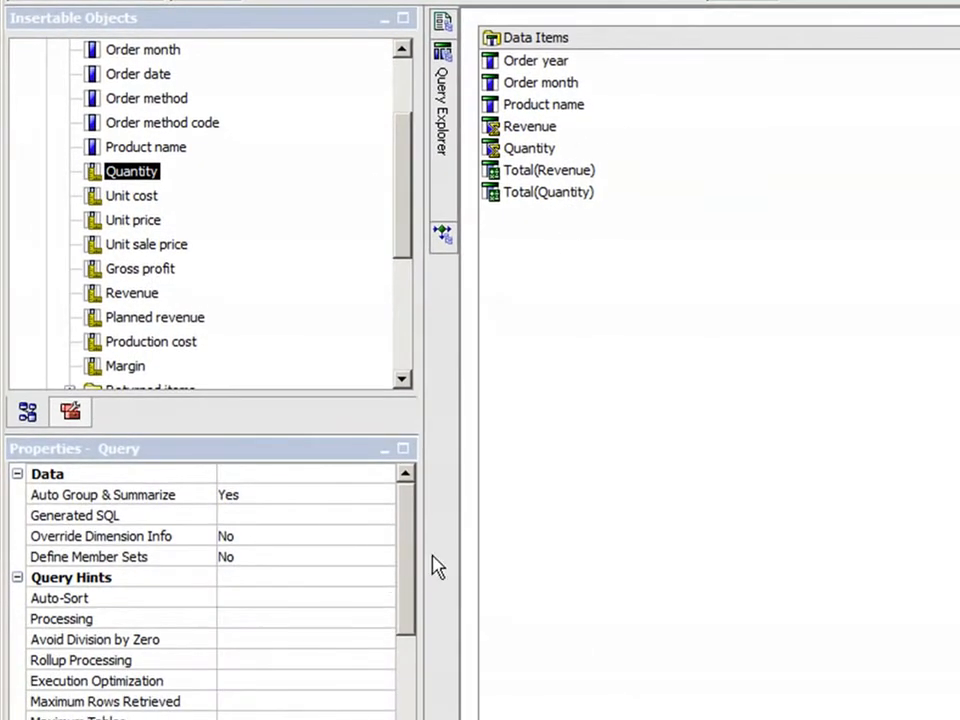
drag(411, 530, 408, 655)
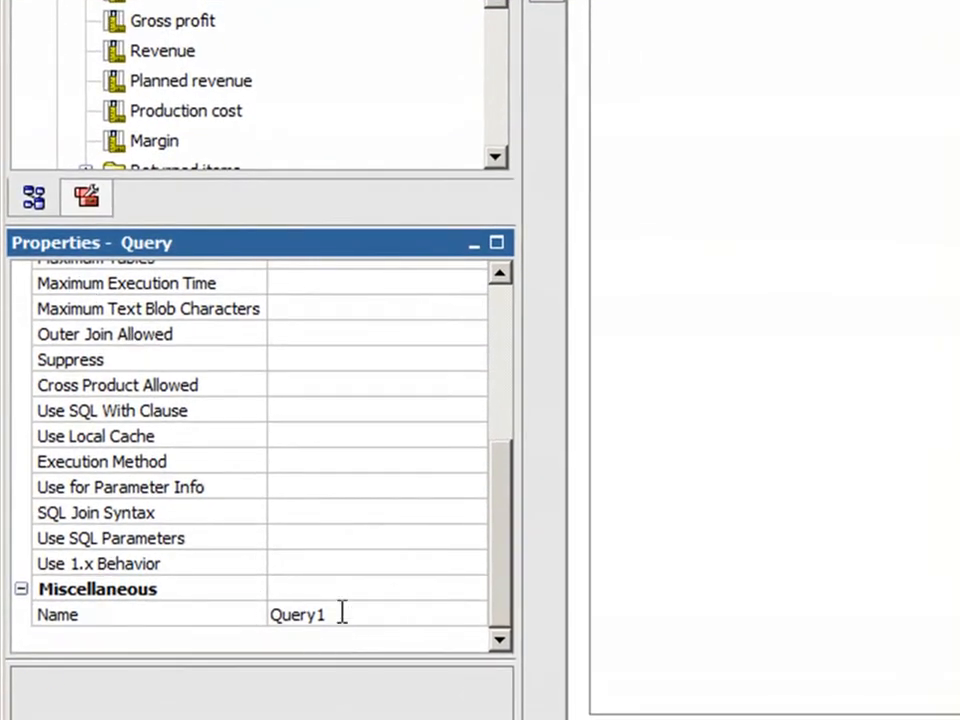
drag(342, 613, 261, 613)
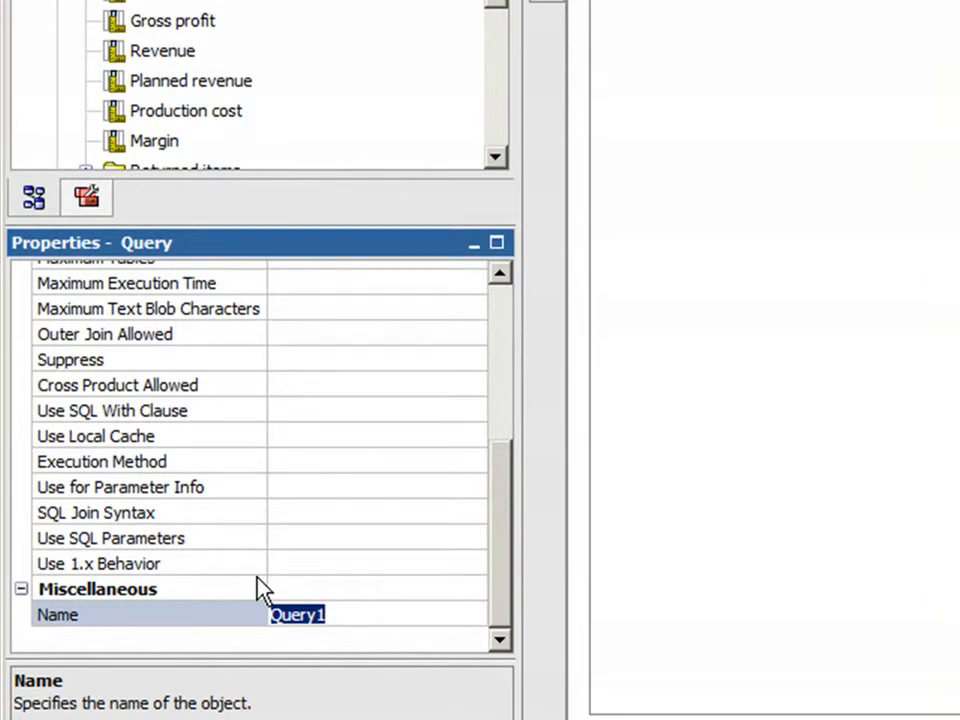
text(Month Query)
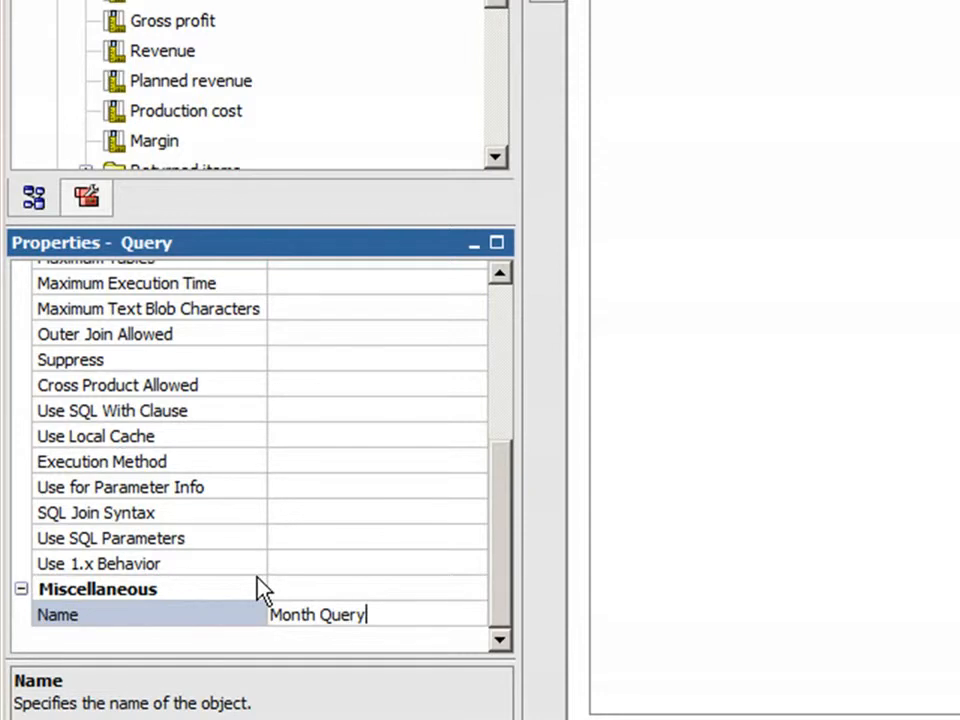
key(Return)
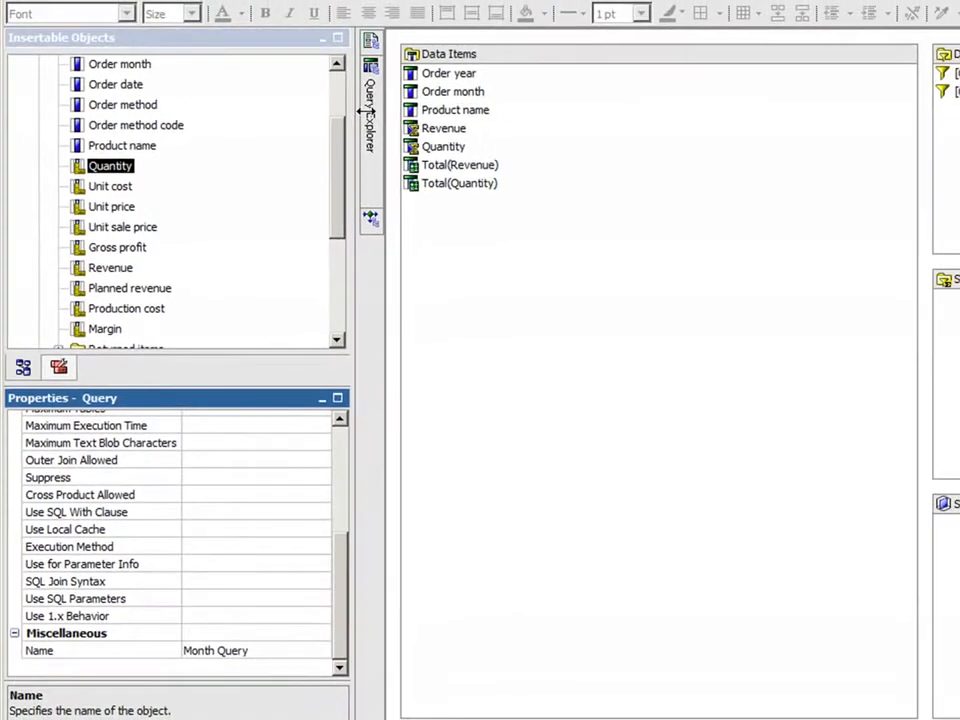
Step: Add a second, empty query below Month Query in the report's query overview
mouse_move(372, 122)
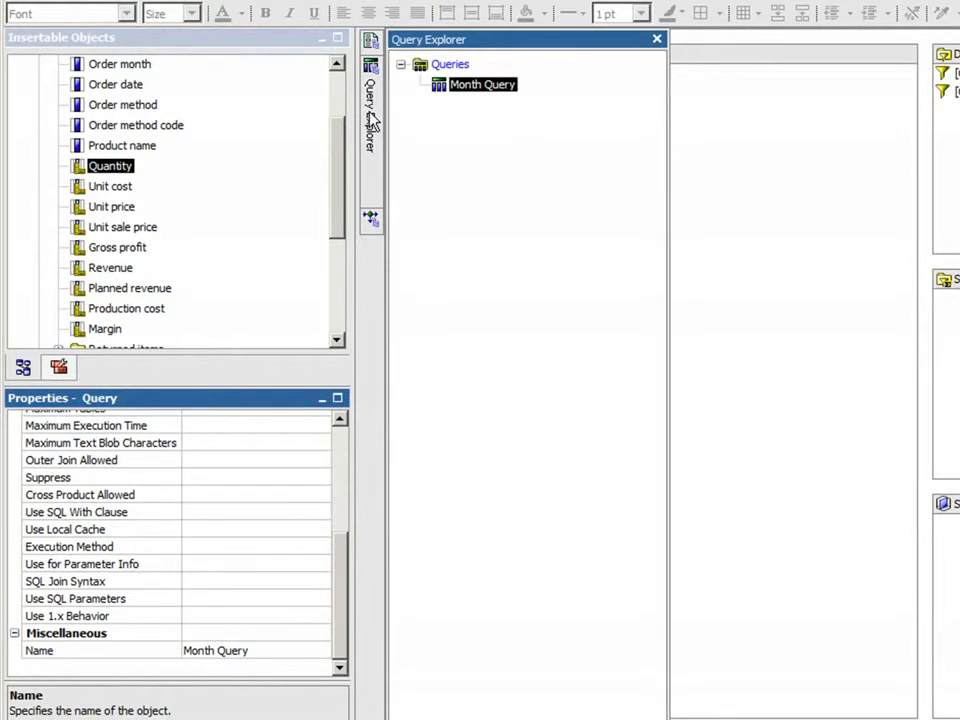
click(449, 65)
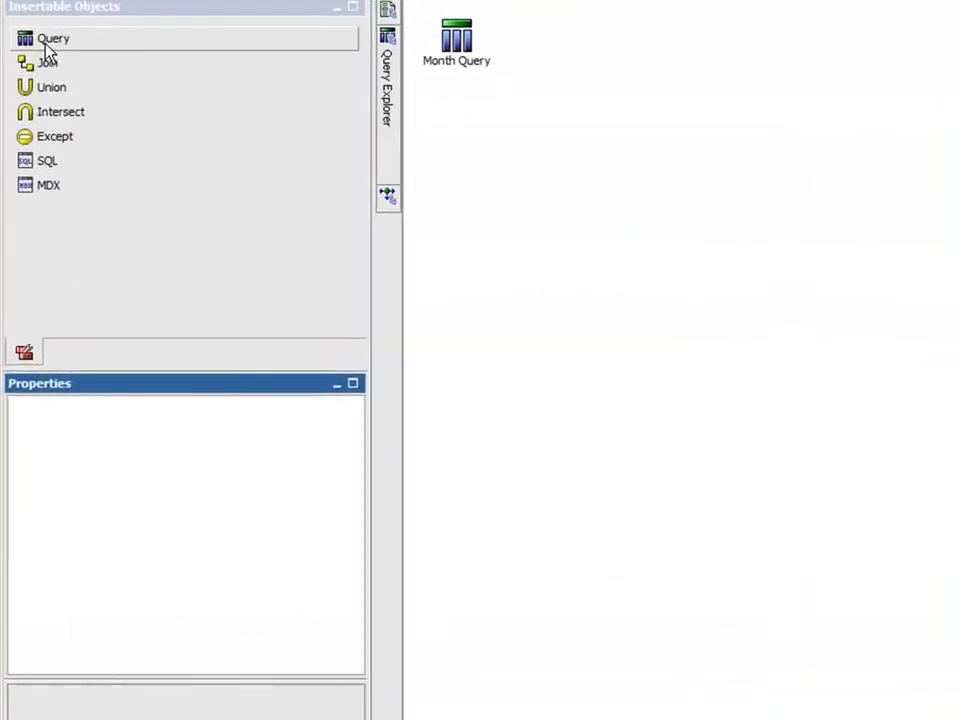
drag(44, 45, 467, 140)
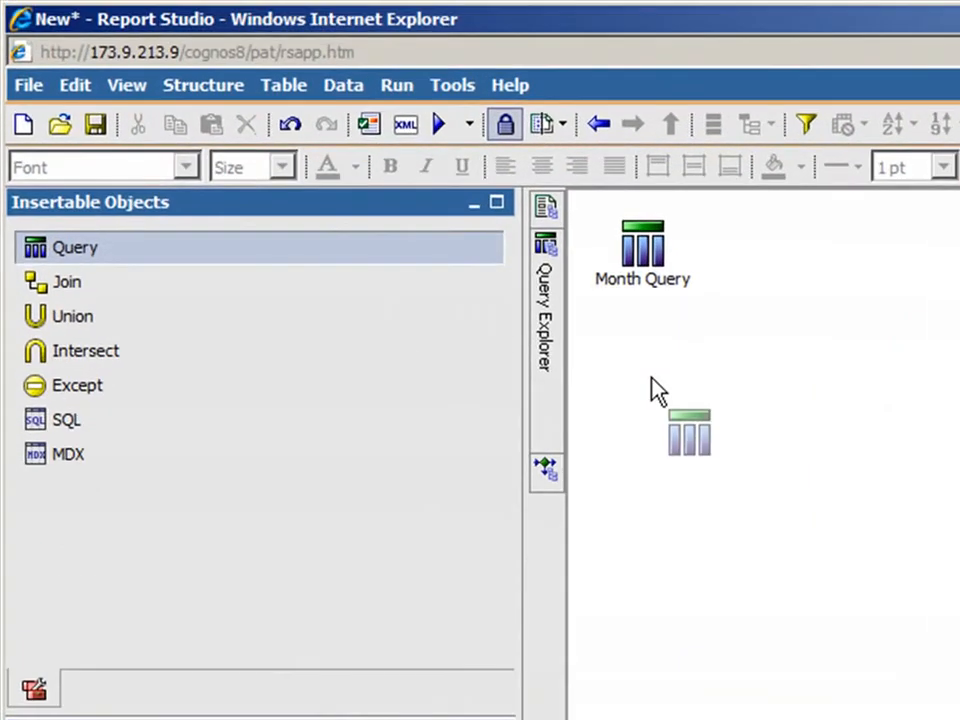
drag(651, 378, 641, 377)
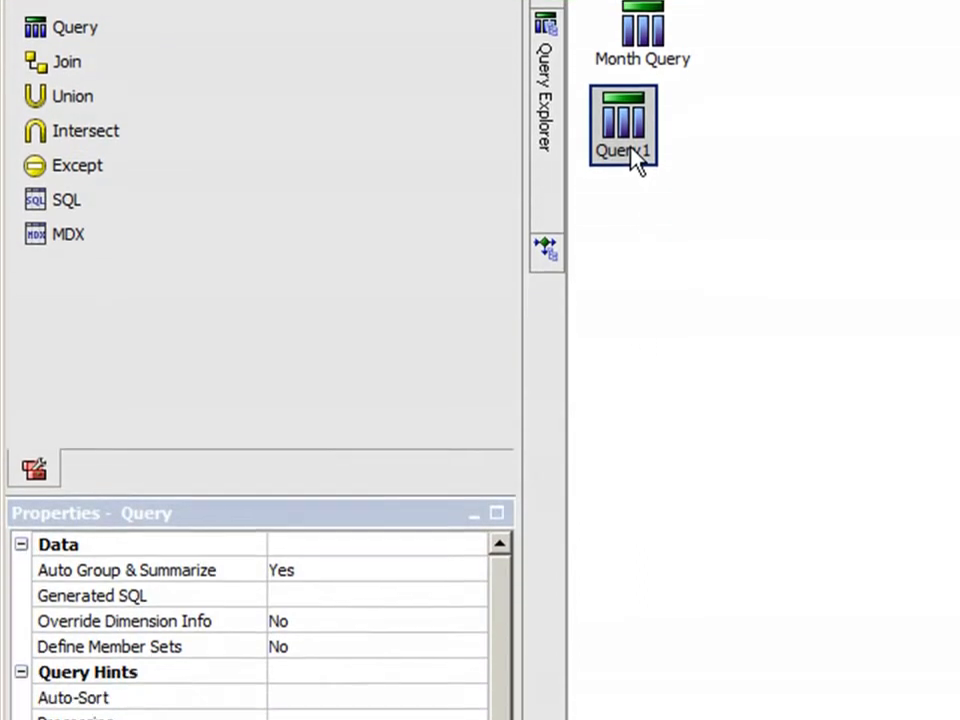
Step: Open the newly added query and rename it as Lifetime Revenue
double_click(636, 380)
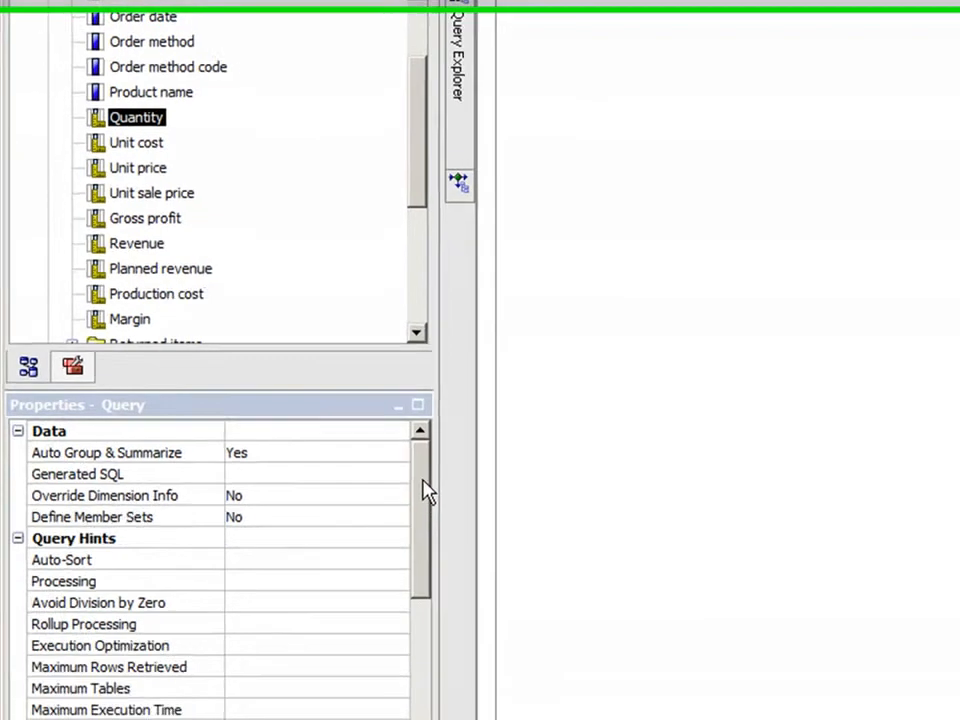
click(500, 603)
scroll(371, 500, down, 3)
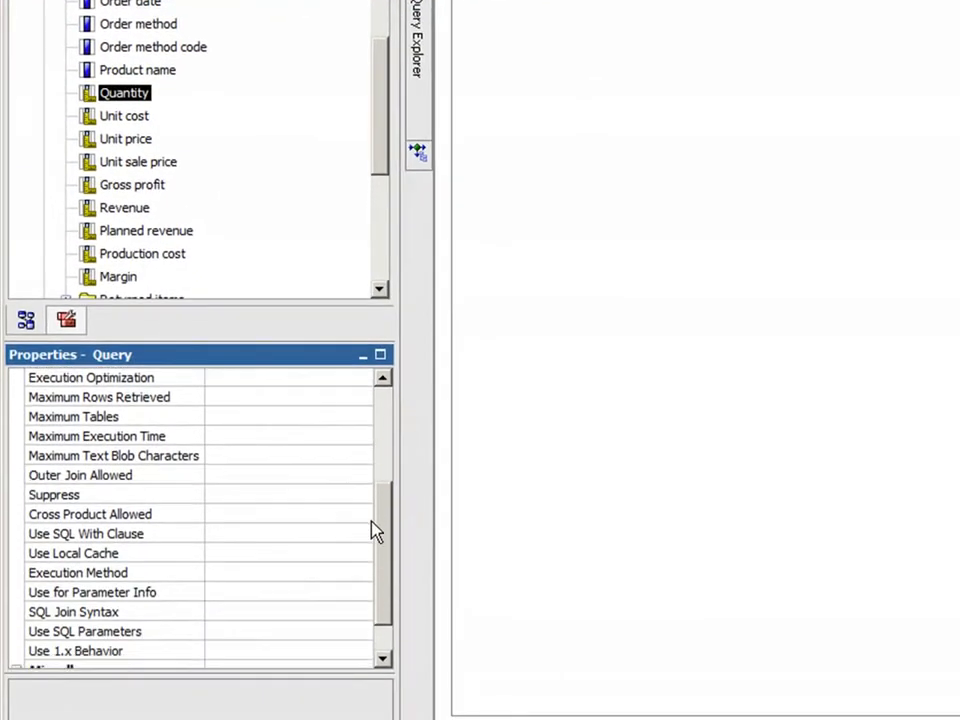
click(263, 639)
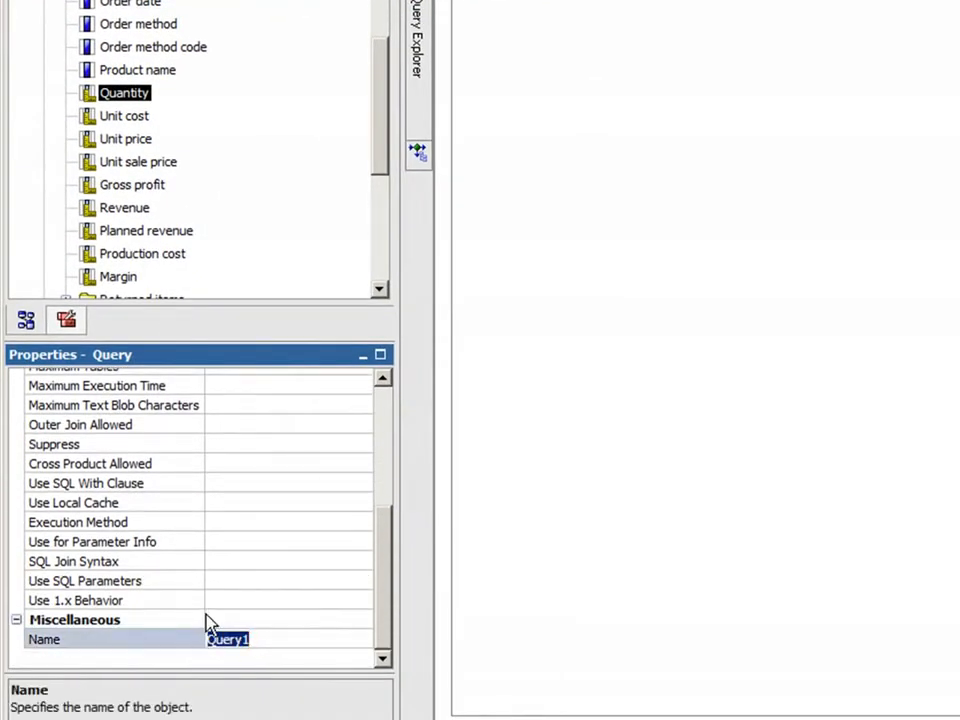
text(Line)
text(time Revenu)
text(e)
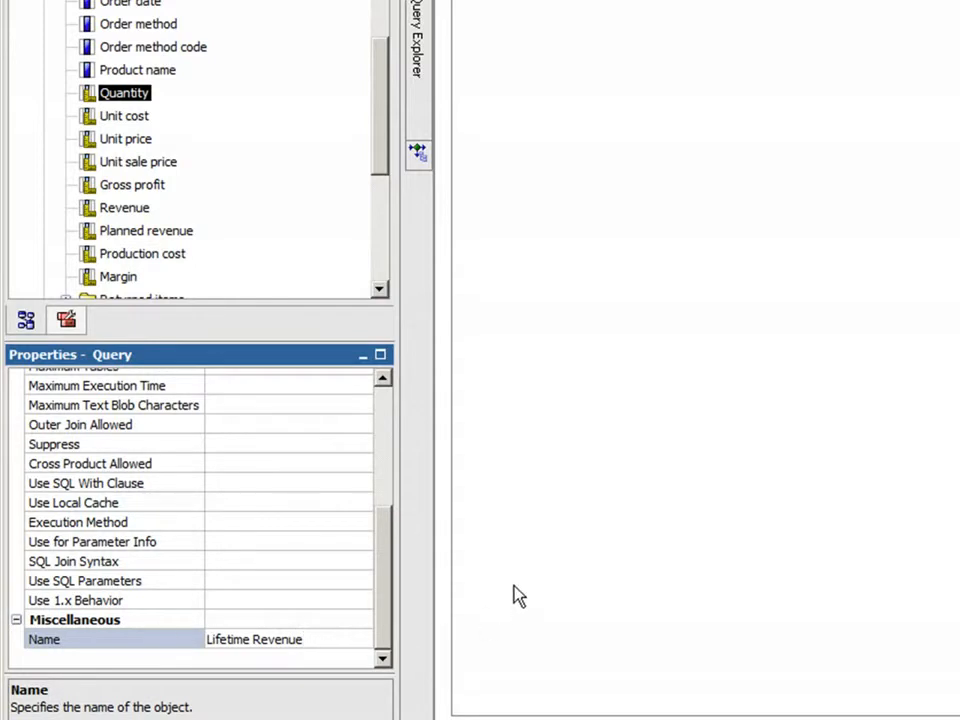
Step: Add Product name and Revenue from Orders as data items of the Lifetime Revenue query
drag(381, 161, 378, 95)
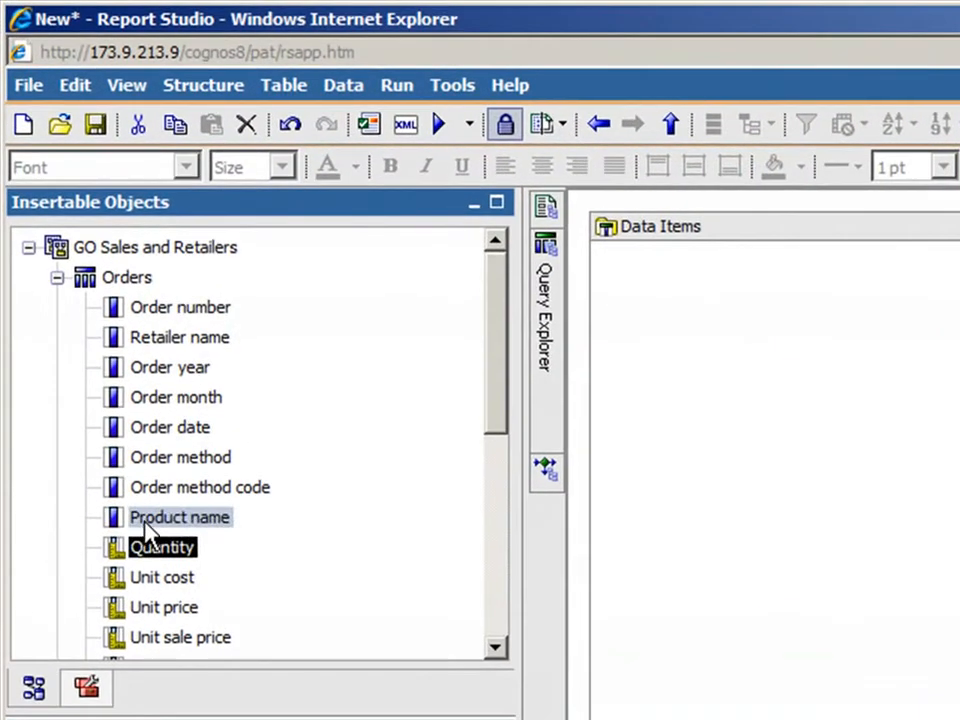
drag(66, 310, 309, 290)
mouse_move(622, 466)
mouse_down()
mouse_move(639, 456)
mouse_move(630, 454)
mouse_up()
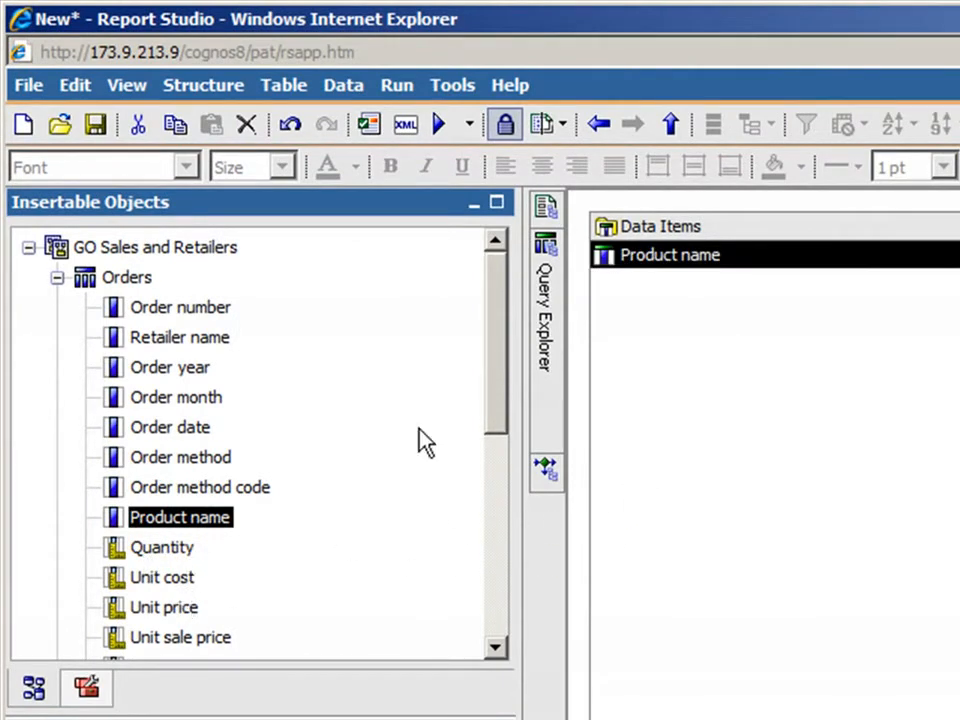
drag(497, 361, 471, 456)
drag(184, 508, 656, 467)
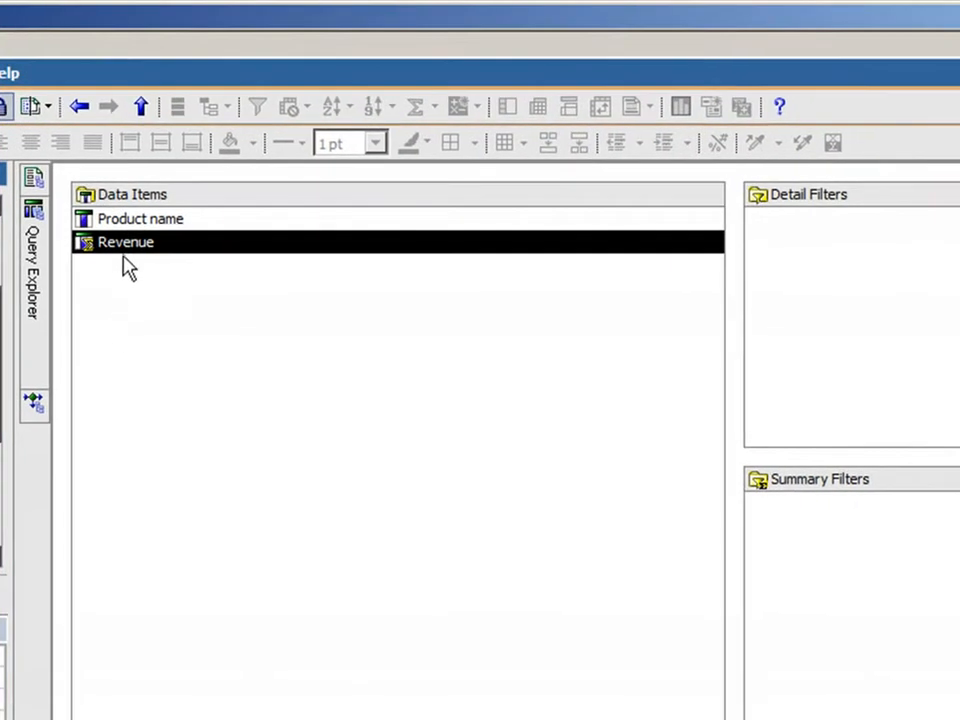
Step: Add a detail filter to the Lifetime Revenue query with the expression [Revenue] >= ?Select a lifetime revenue amount?
click(122, 250)
double_click(116, 241)
drag(175, 278, 834, 366)
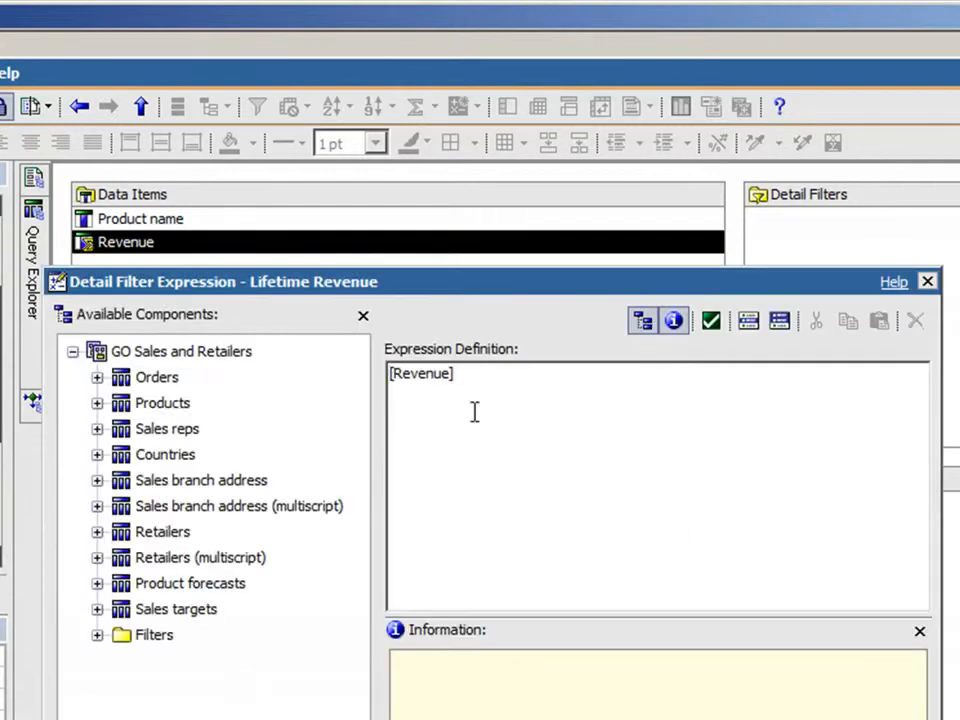
click(467, 375)
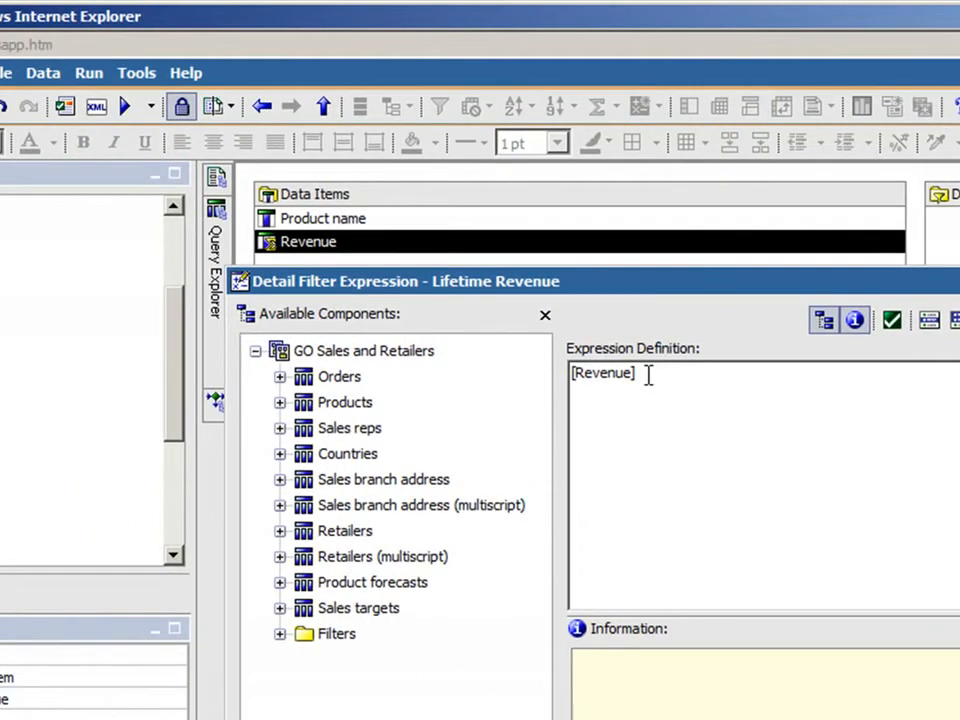
text(>)
text(=)
text( ?)
text(P)
text(Select)
text(a lif)
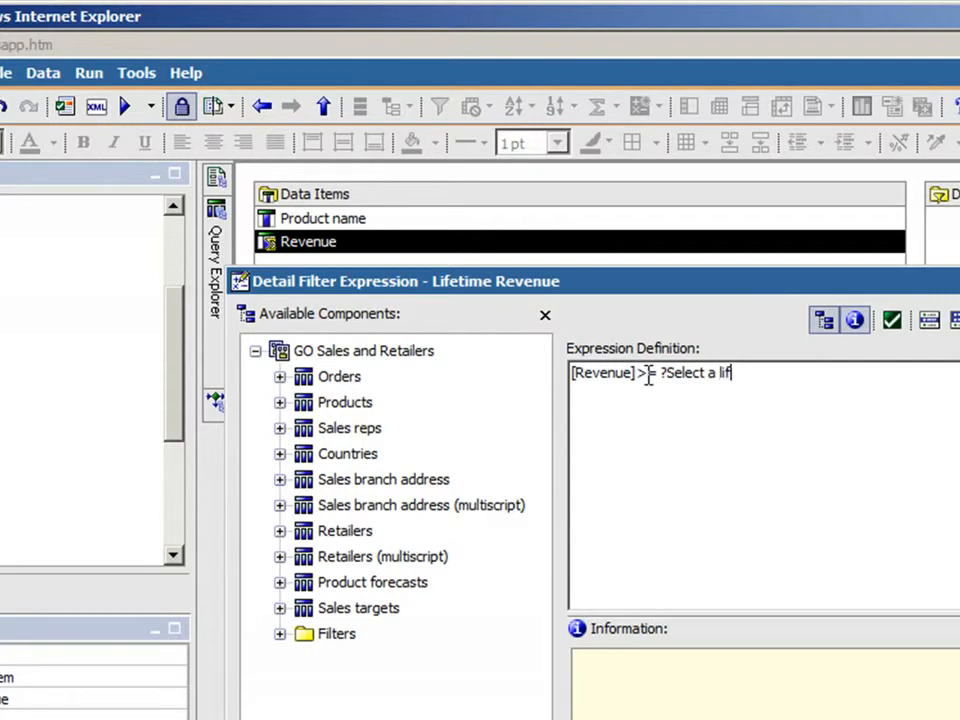
text(etime revenue amm)
key(BackSpace)
text(oun)
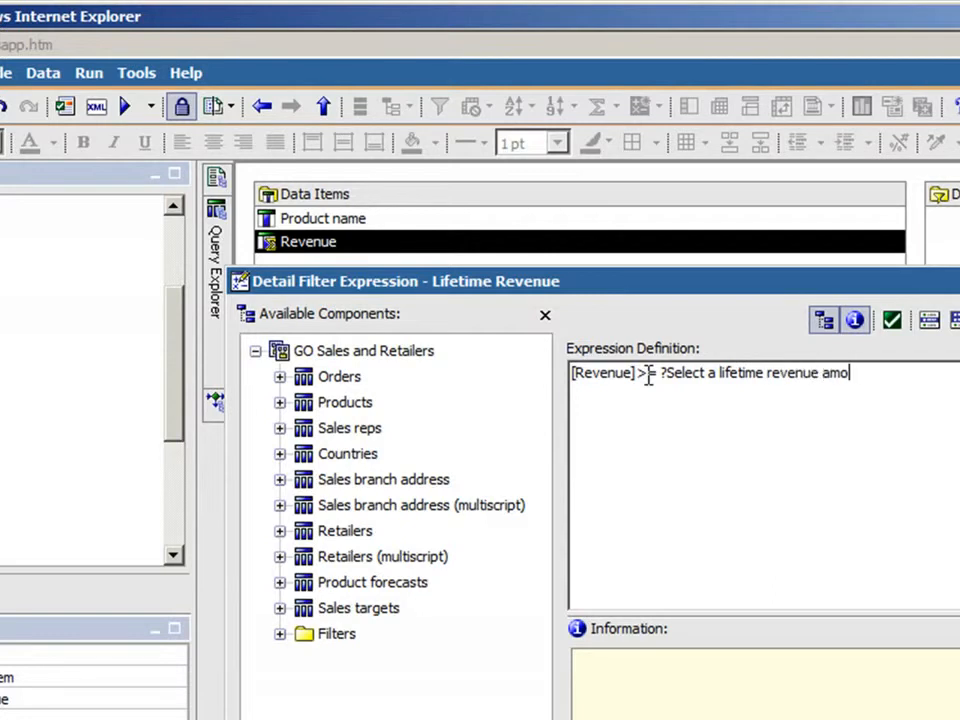
text(t?)
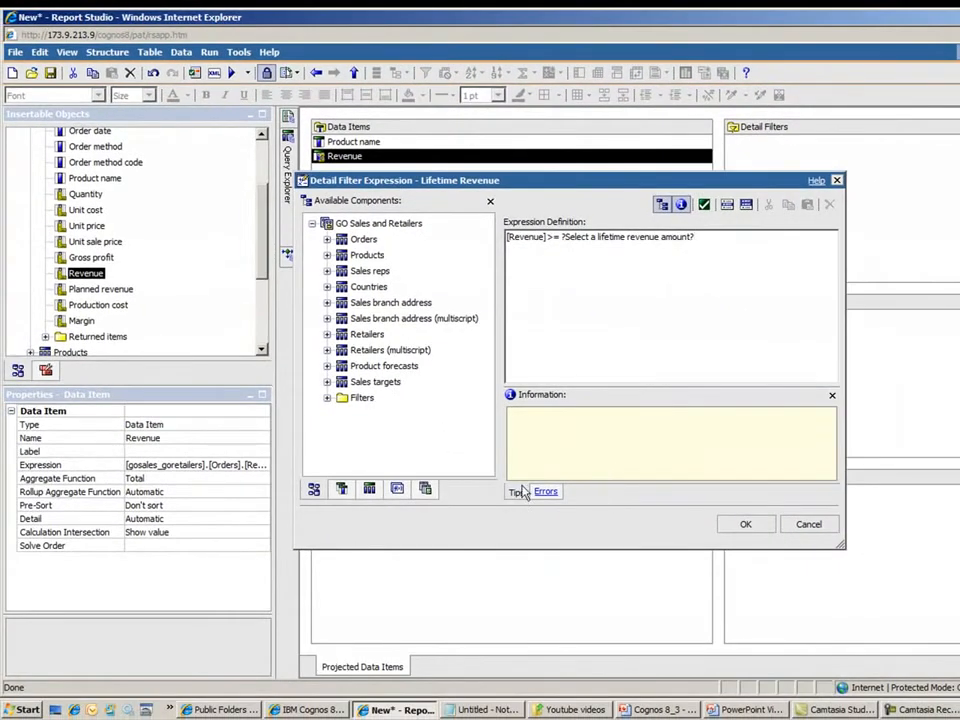
click(743, 525)
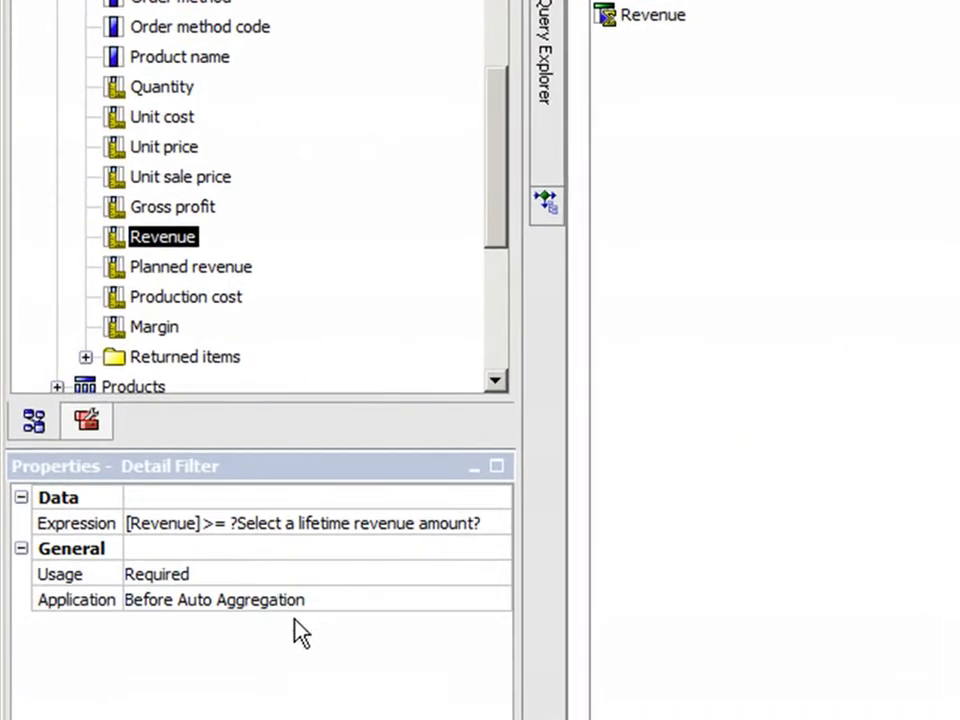
Step: Set the application of the lifetime revenue detail filter to After Auto Aggregation
click(152, 601)
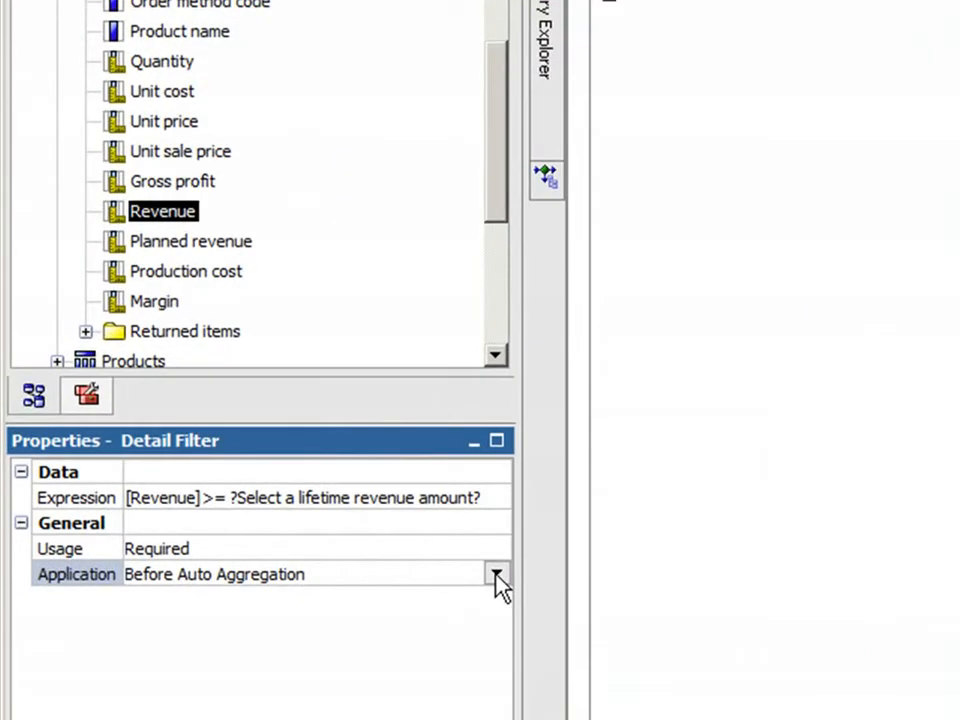
click(221, 446)
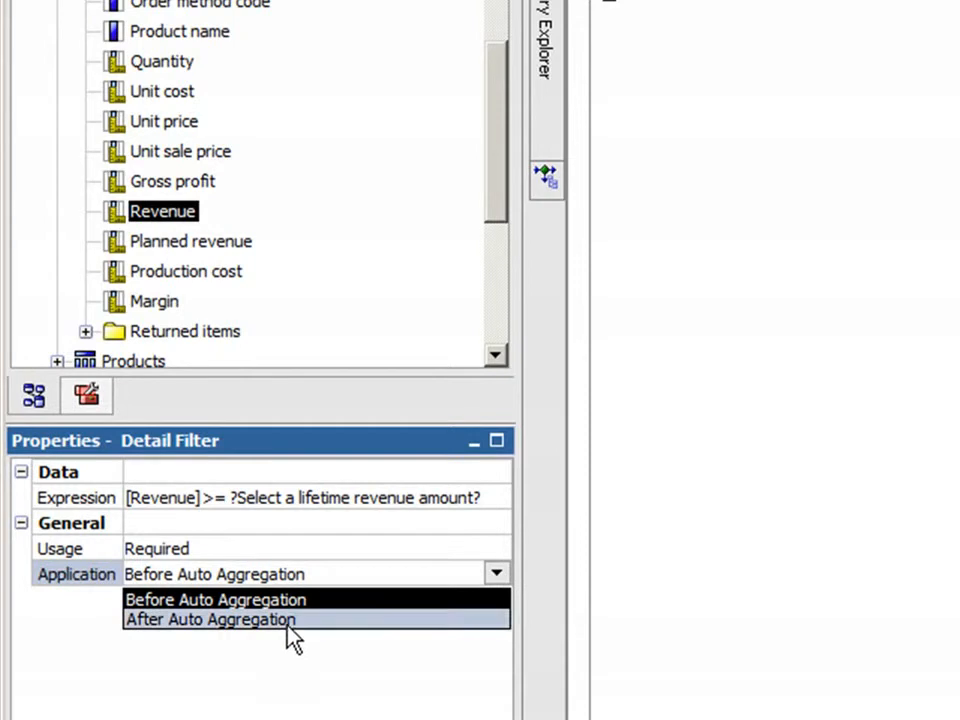
click(290, 620)
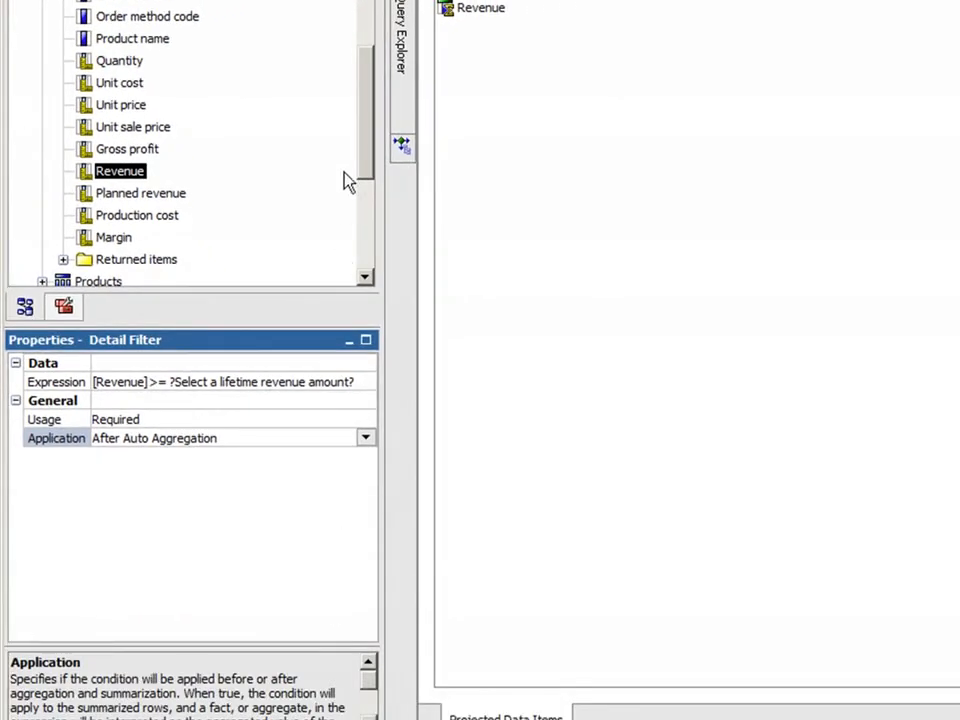
Step: Add a detail filter to Month Query with the expression [Product name] in([Lifetime Revenue].[Product name])
mouse_move(415, 76)
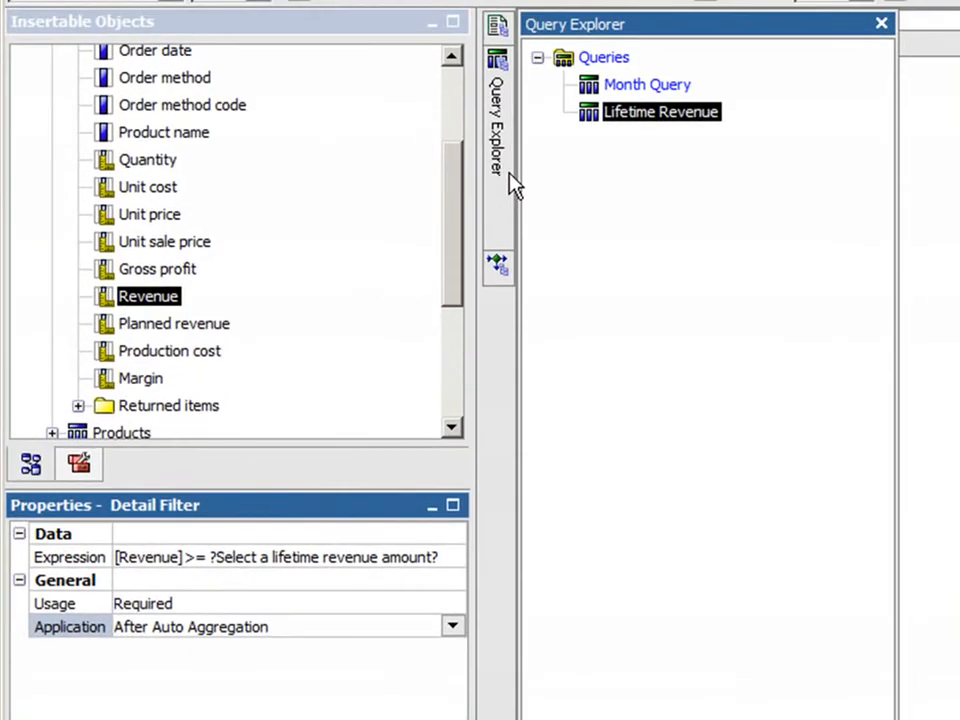
double_click(644, 88)
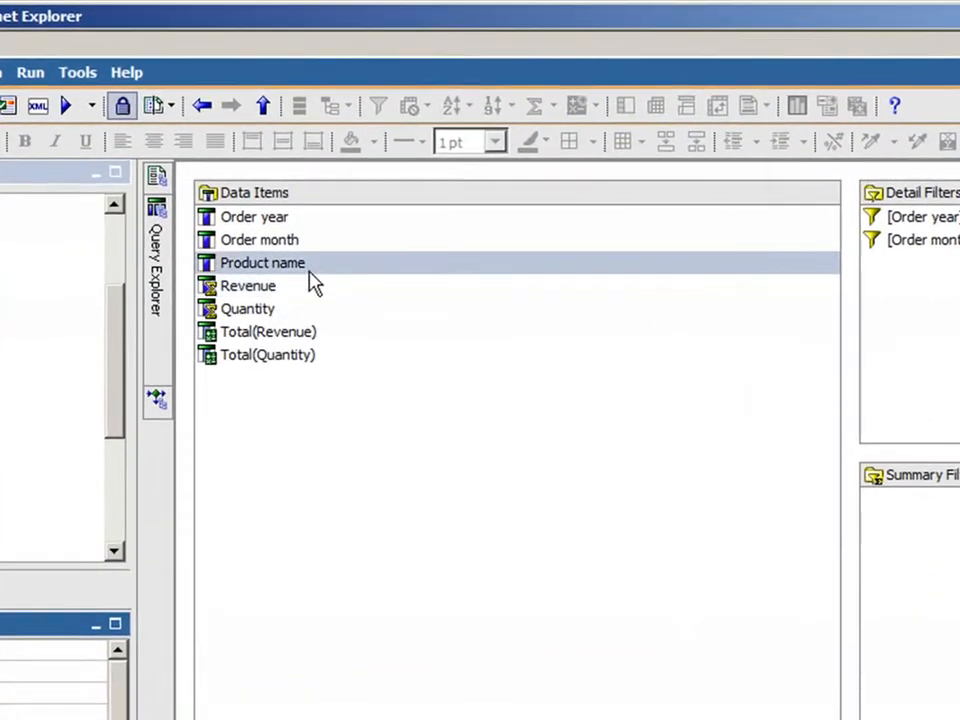
click(300, 268)
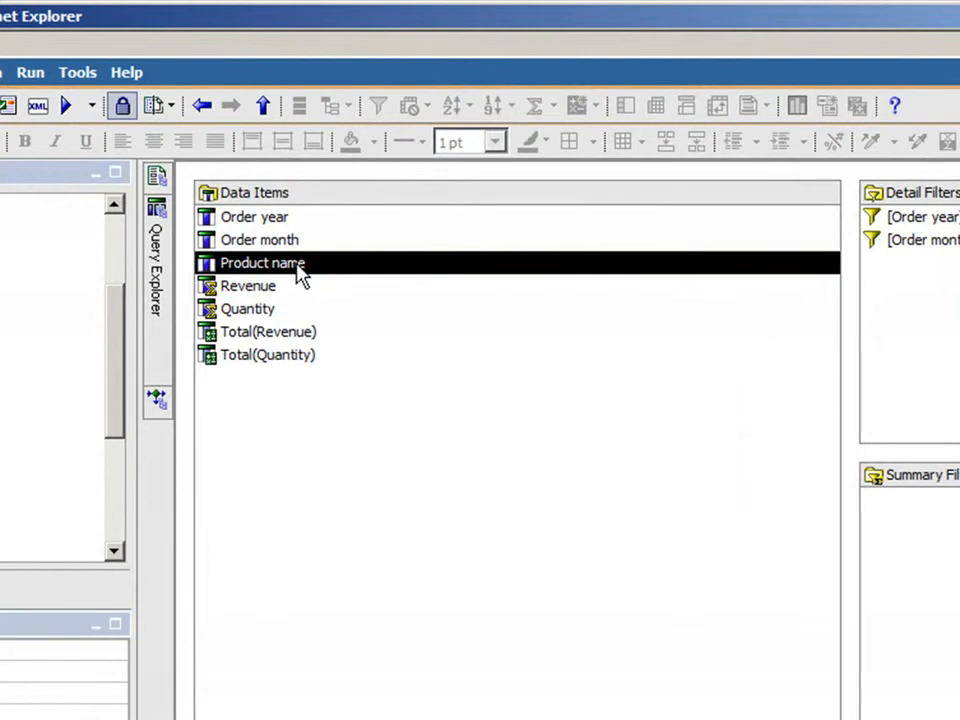
drag(300, 270, 922, 305)
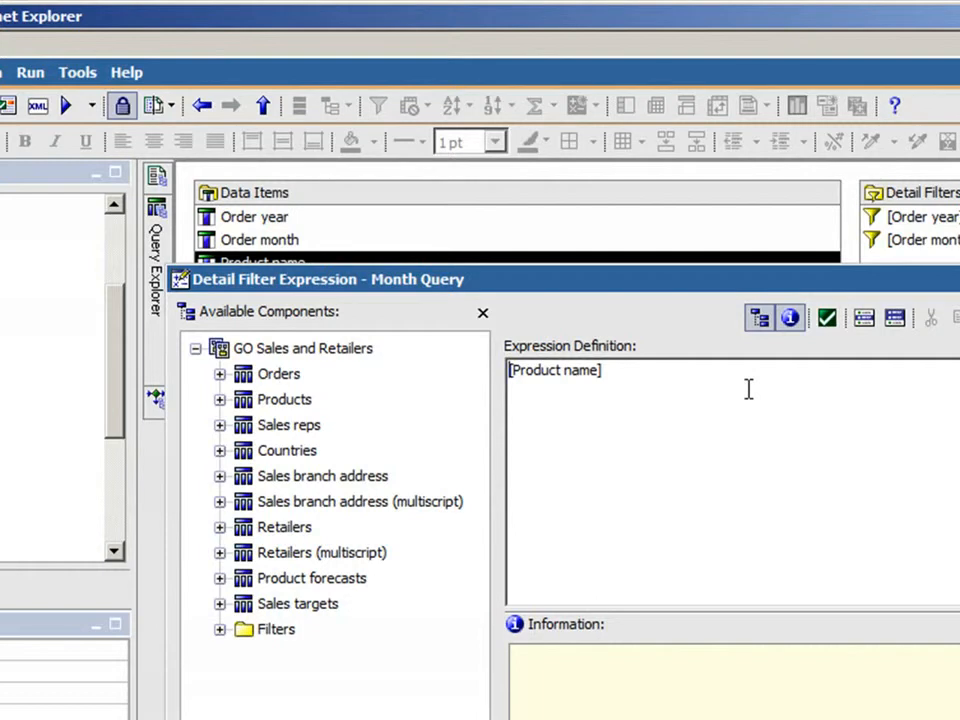
click(703, 390)
text(in()
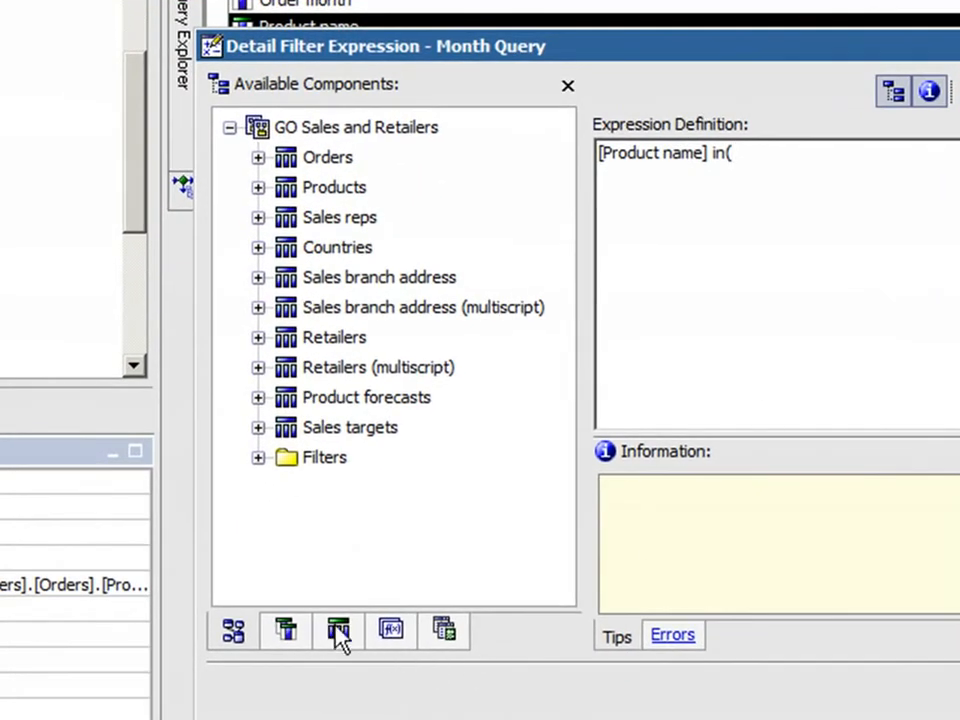
click(337, 634)
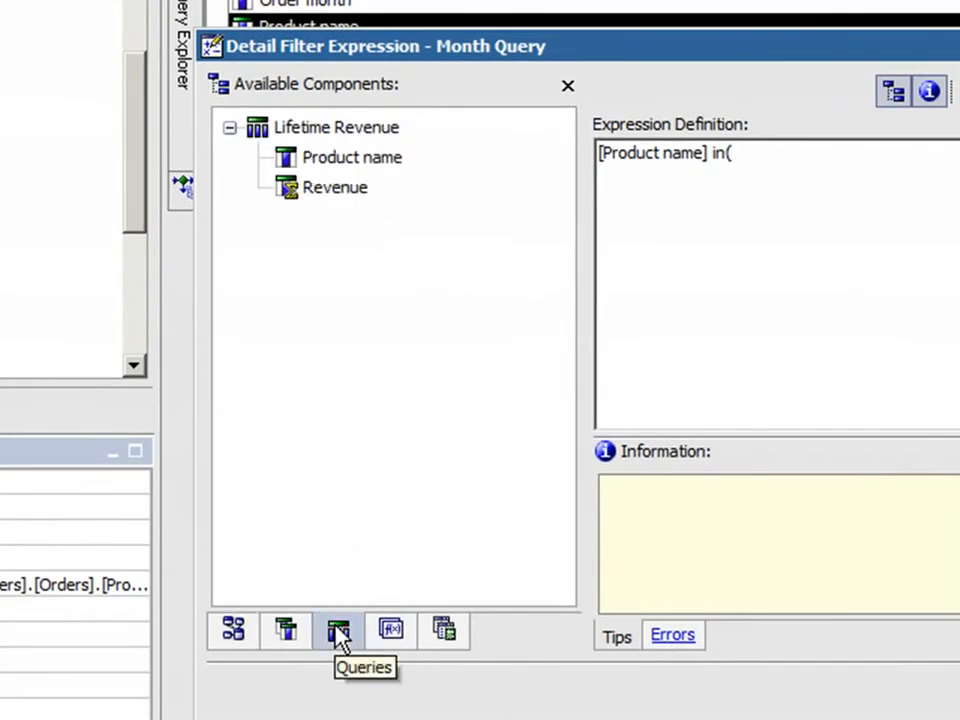
click(360, 188)
click(356, 158)
drag(380, 347, 696, 347)
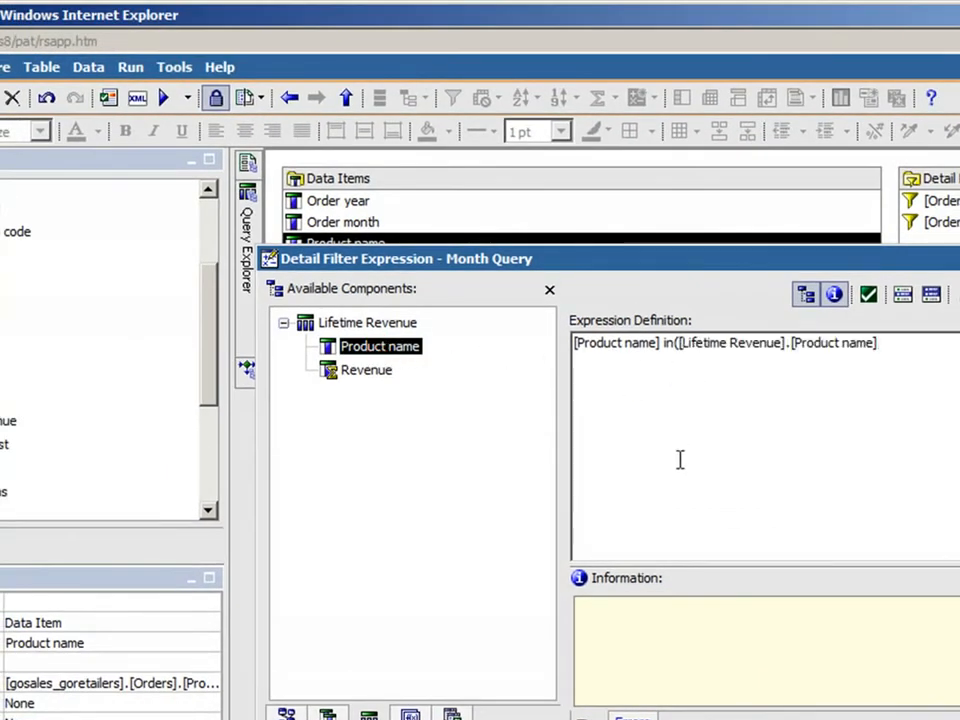
text())
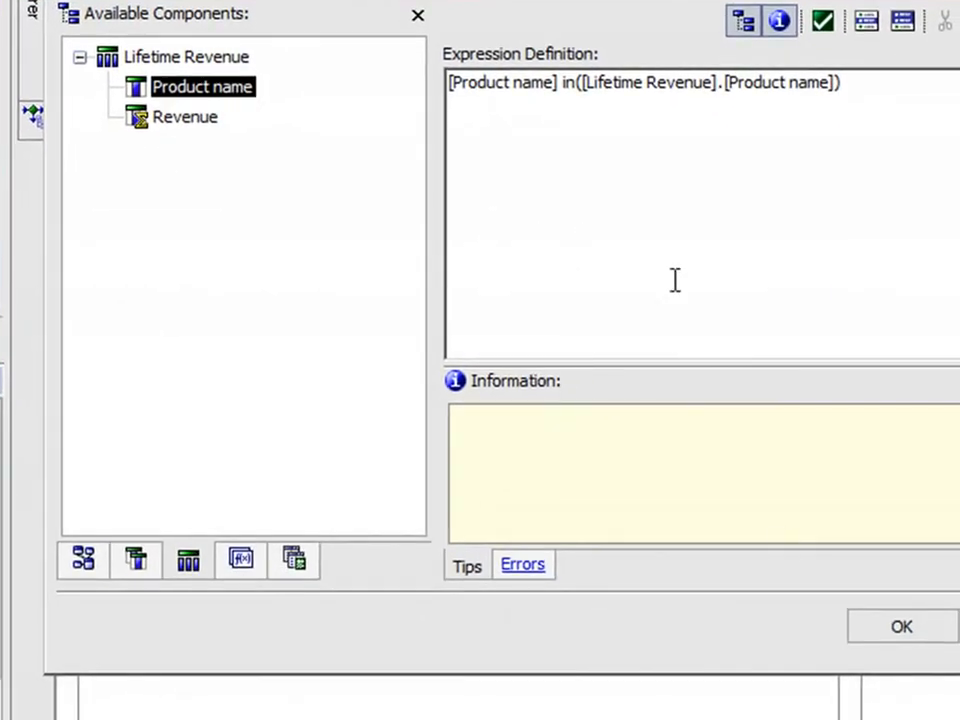
click(866, 634)
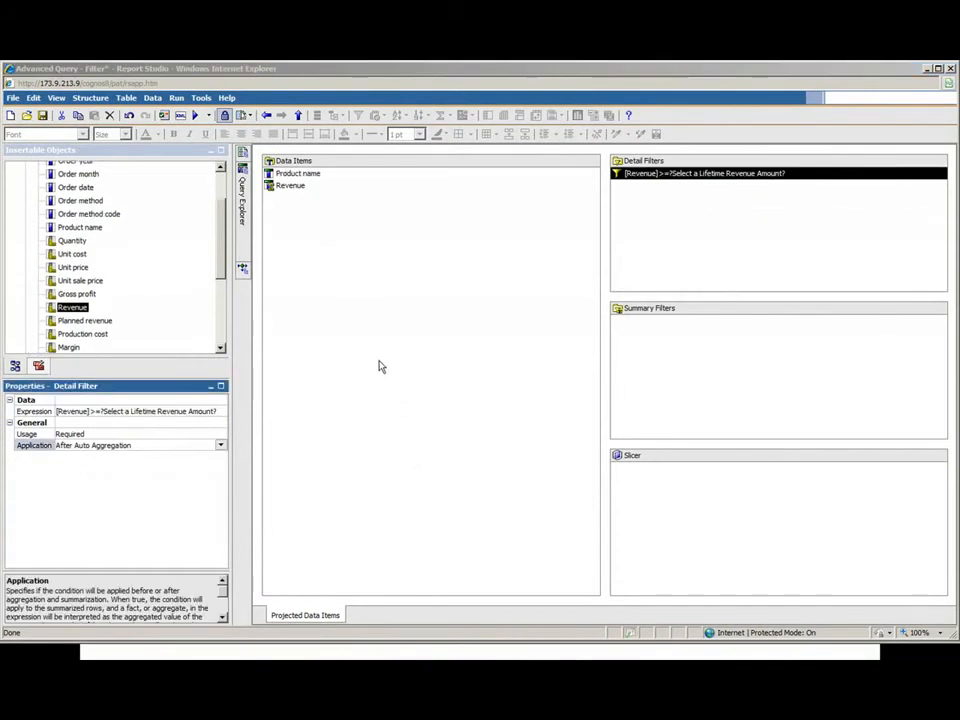
Step: Run the report with a lifetime revenue amount of 10000000, order month 12 and order year 2006
click(196, 118)
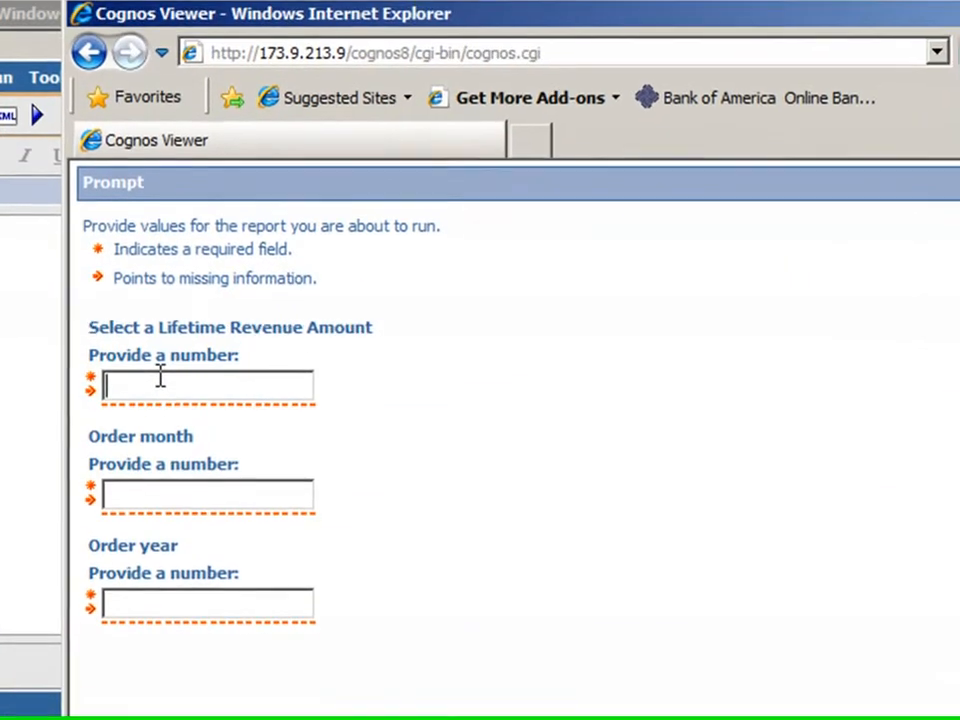
text(1)
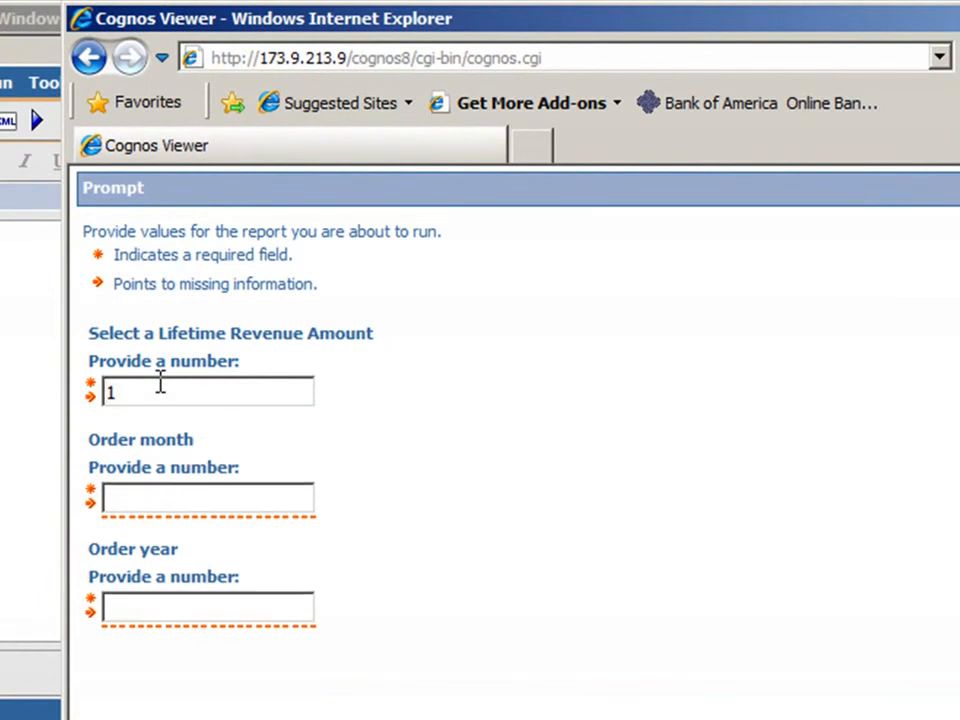
text(0000000)
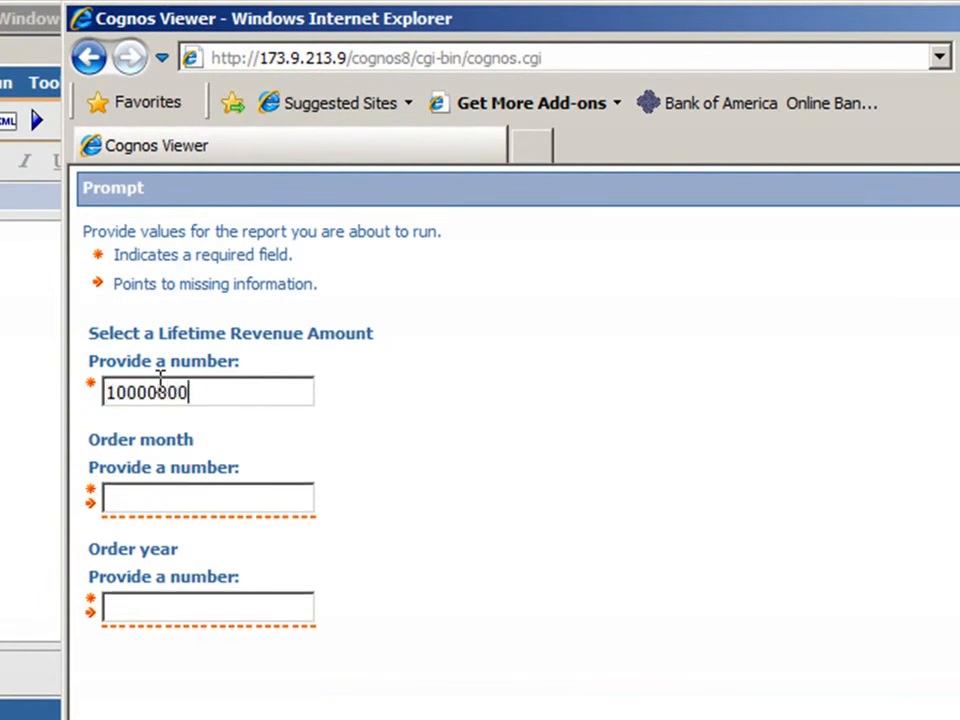
click(145, 488)
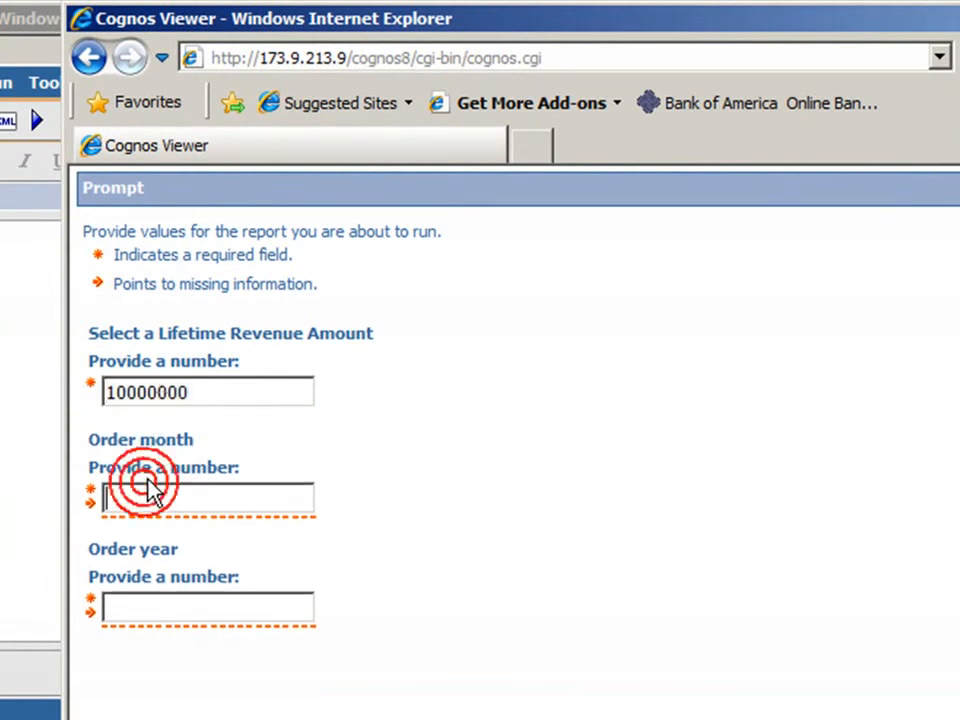
text(12)
key(Tab)
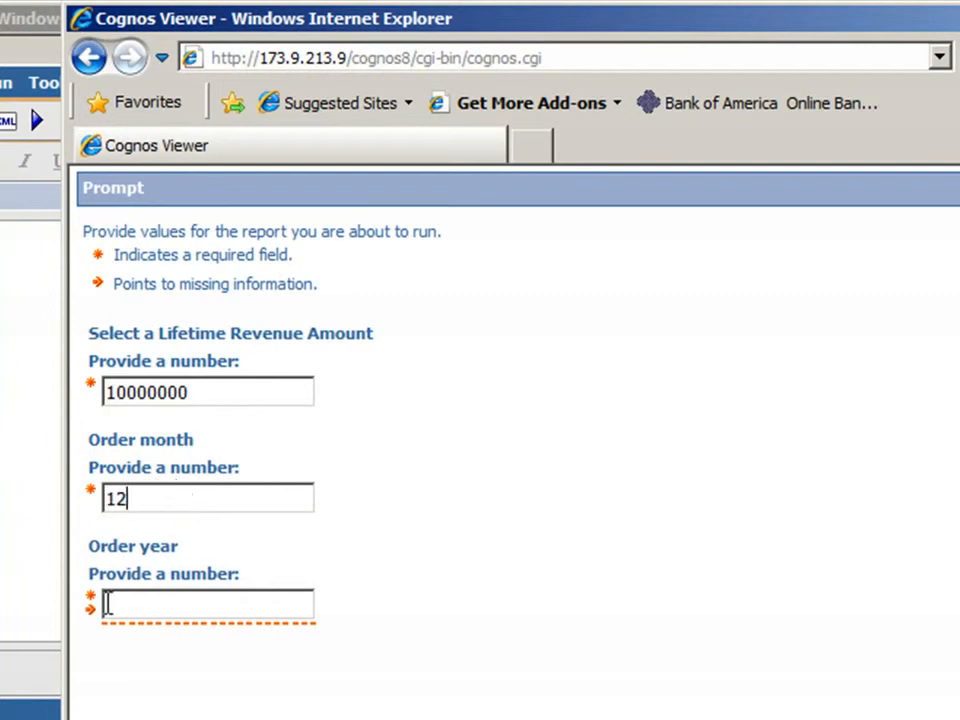
text(2006)
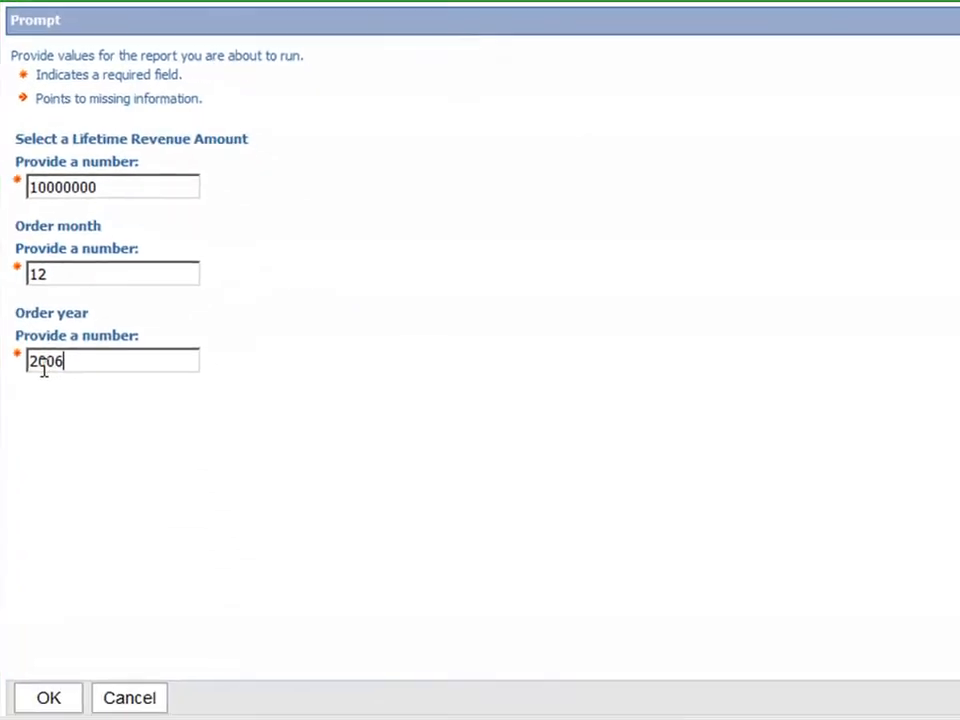
click(47, 690)
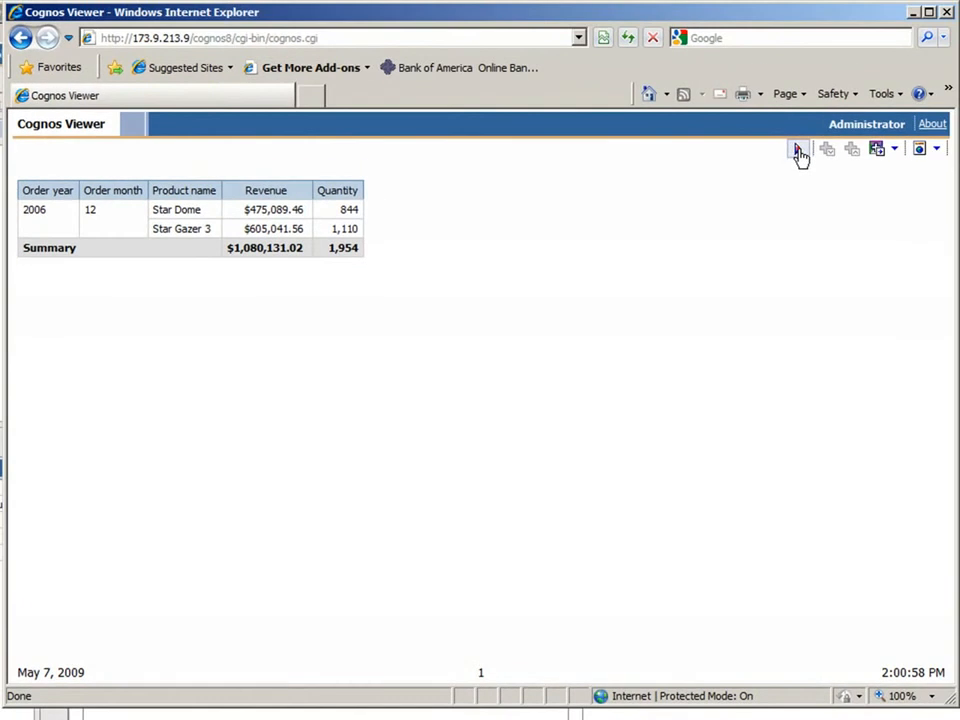
Step: Rerun the report with the lifetime revenue amount set to 5000000, keeping the same order month and year
click(799, 152)
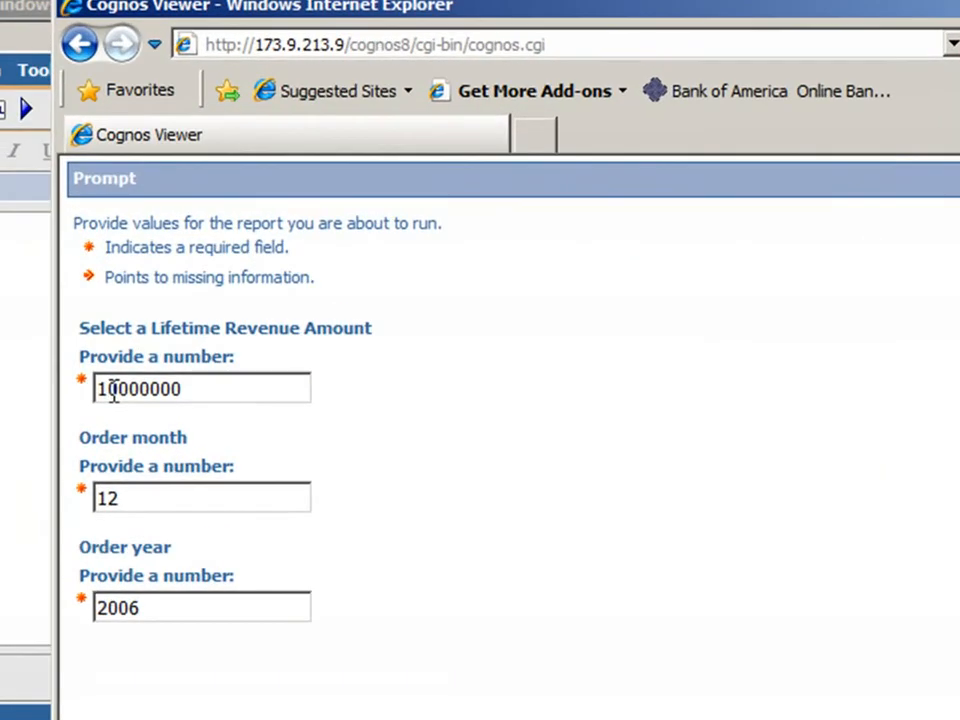
drag(113, 392, 101, 403)
text(5)
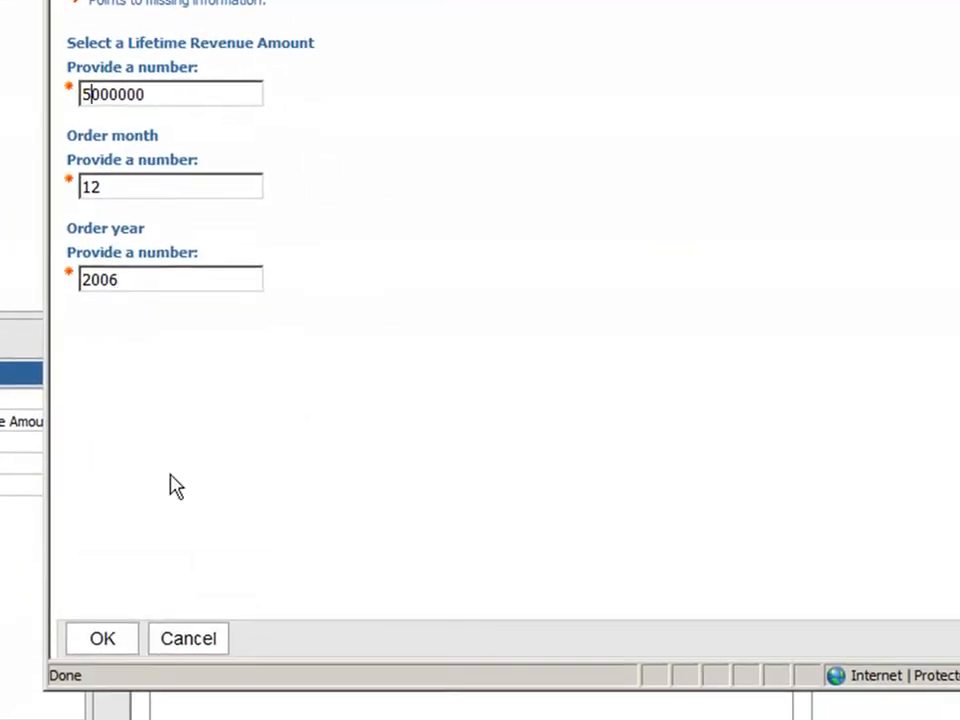
click(110, 640)
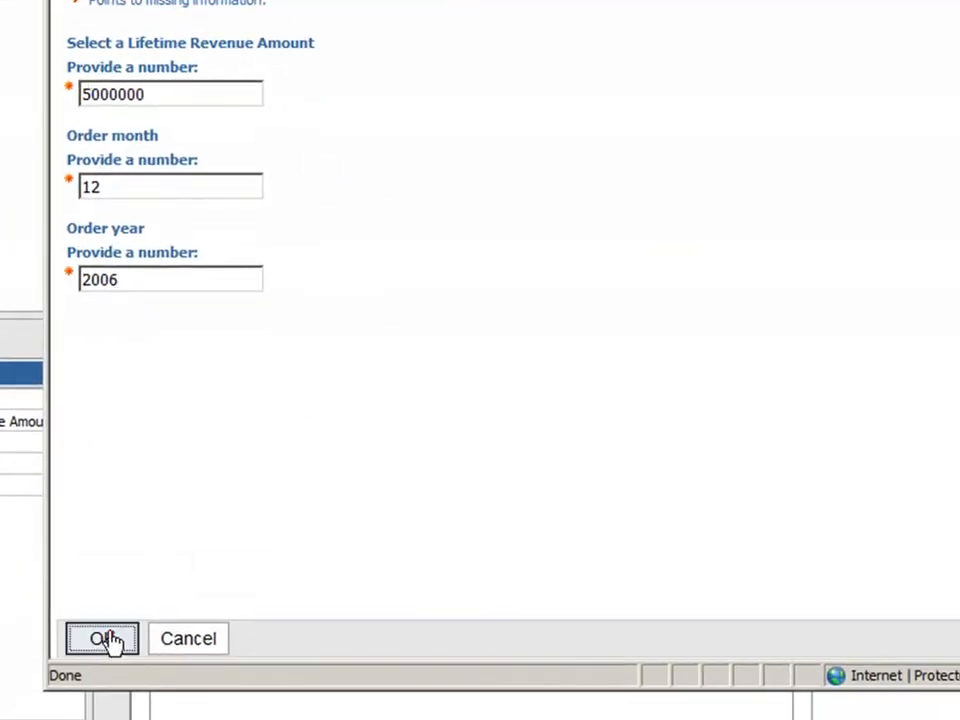